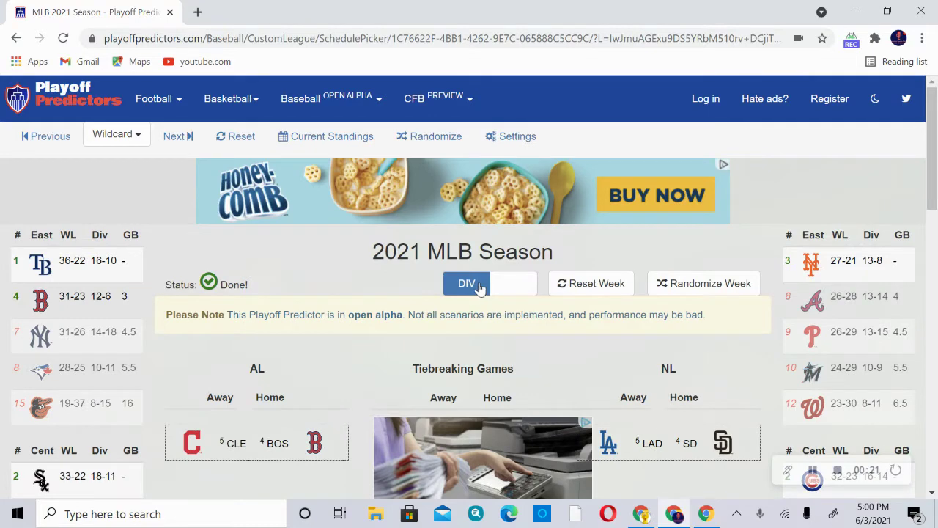
Step: Switch the standings from DIV to CONF so teams rank across each whole league, then review them
left_click(480, 288)
scroll(731, 269, "down", 2)
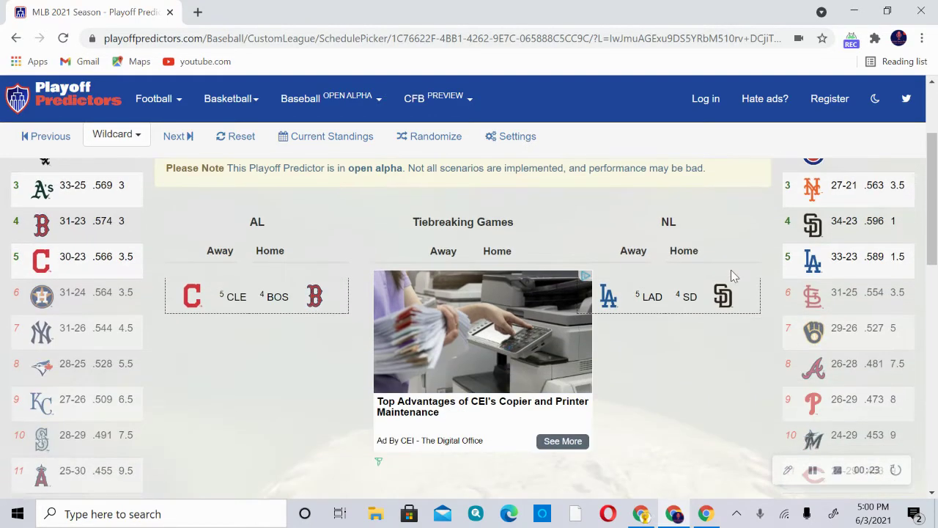
scroll(730, 270, "down", 3)
scroll(730, 272, "up", 3)
scroll(731, 272, "up", 2)
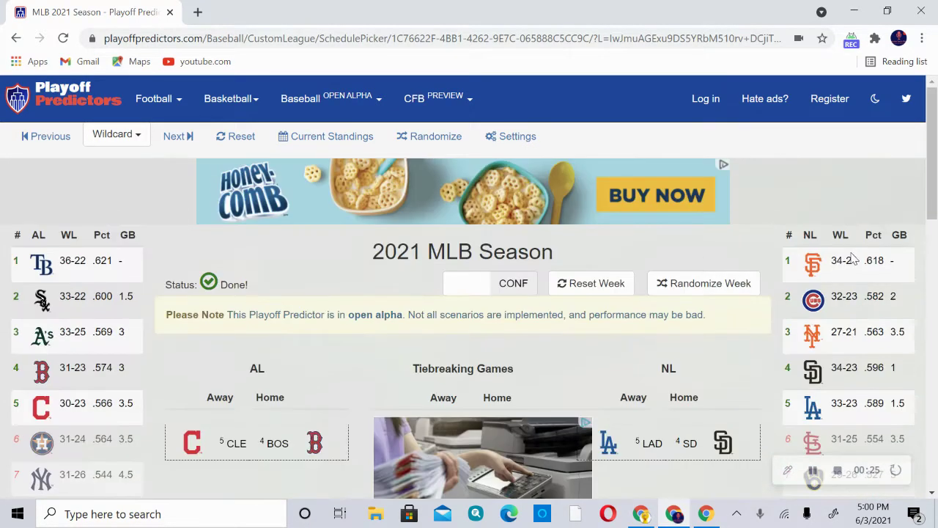
scroll(864, 290, "down", 1)
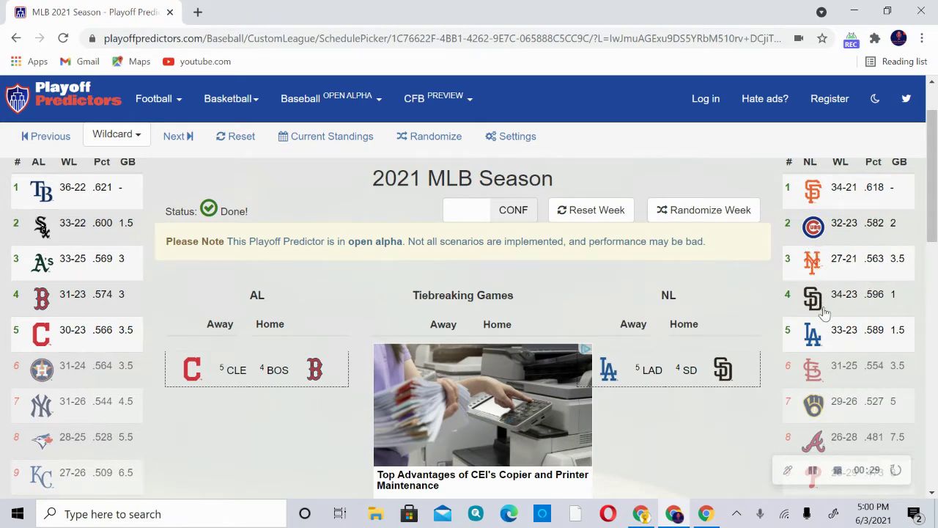
scroll(817, 352, "down", 1)
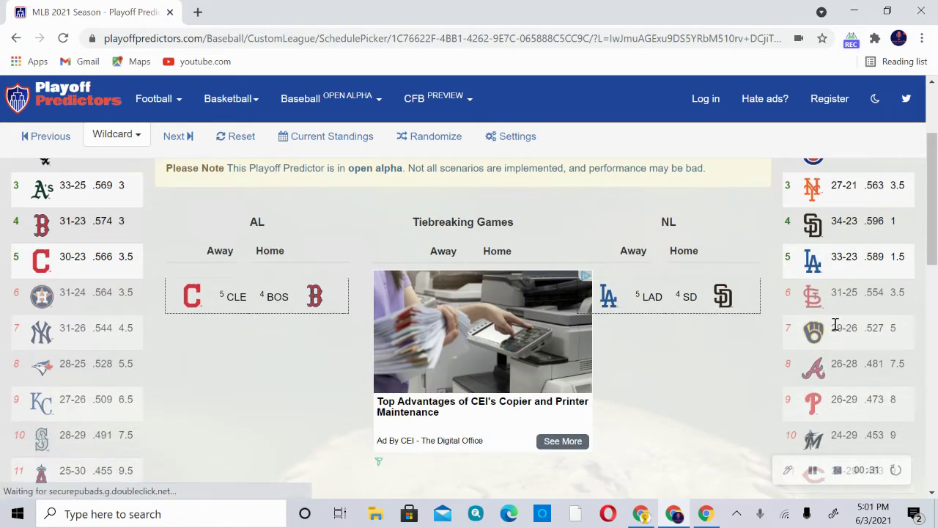
scroll(835, 326, "down", 2)
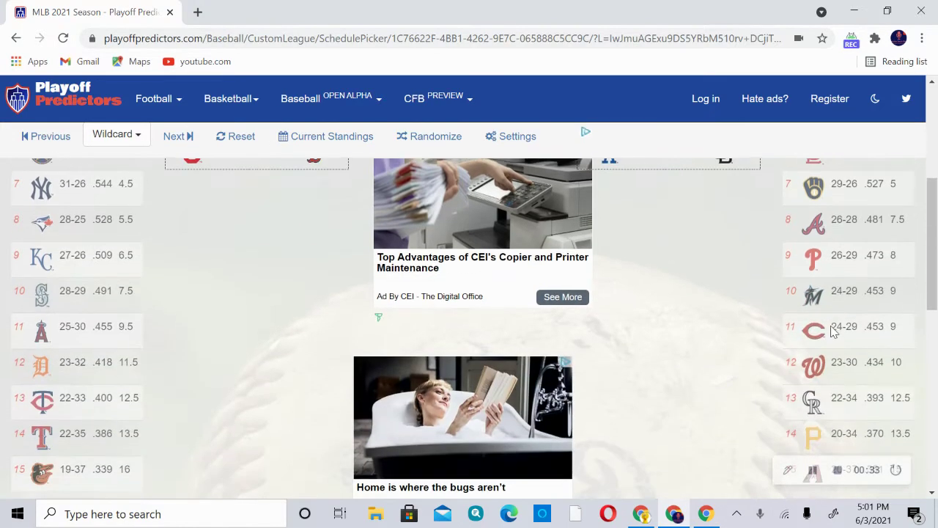
scroll(834, 354, "down", 1)
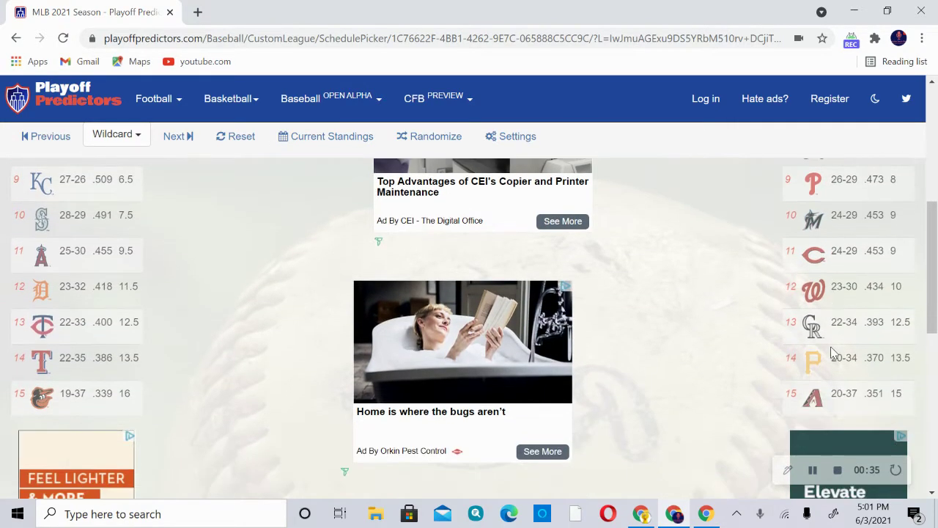
scroll(813, 346, "down", 1)
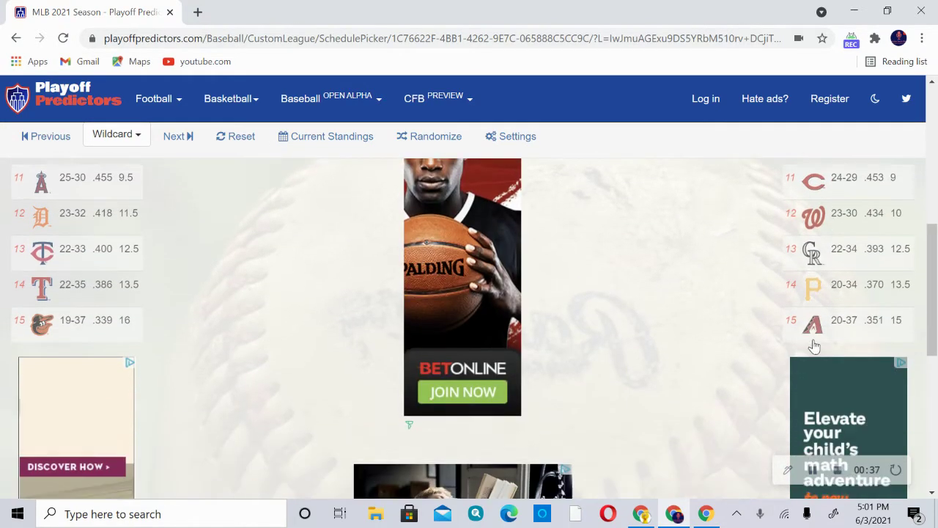
scroll(813, 345, "up", 2)
scroll(170, 438, "down", 1)
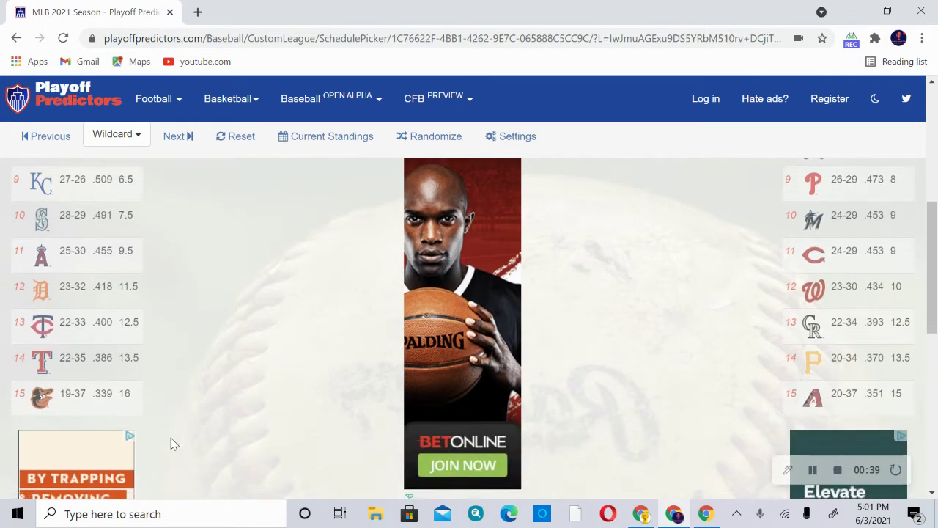
scroll(170, 438, "up", 5)
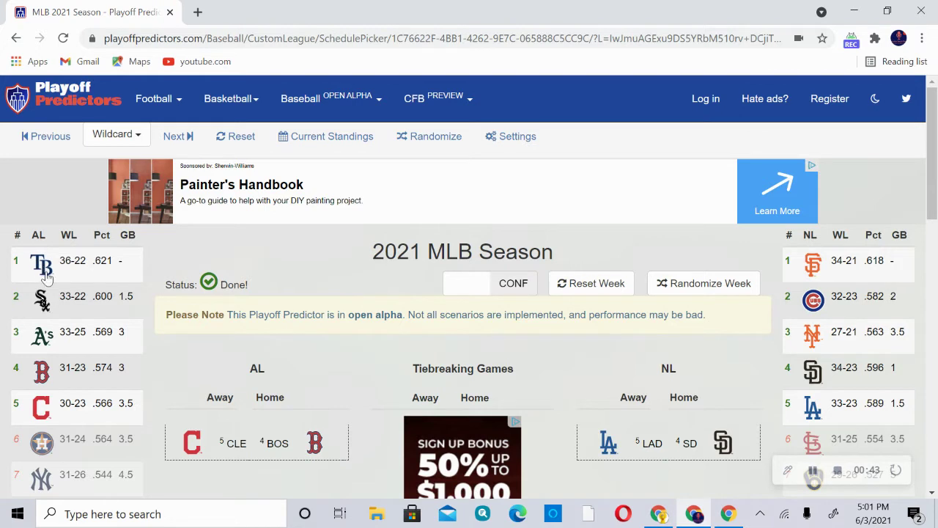
scroll(51, 311, "down", 1)
scroll(42, 273, "down", 1)
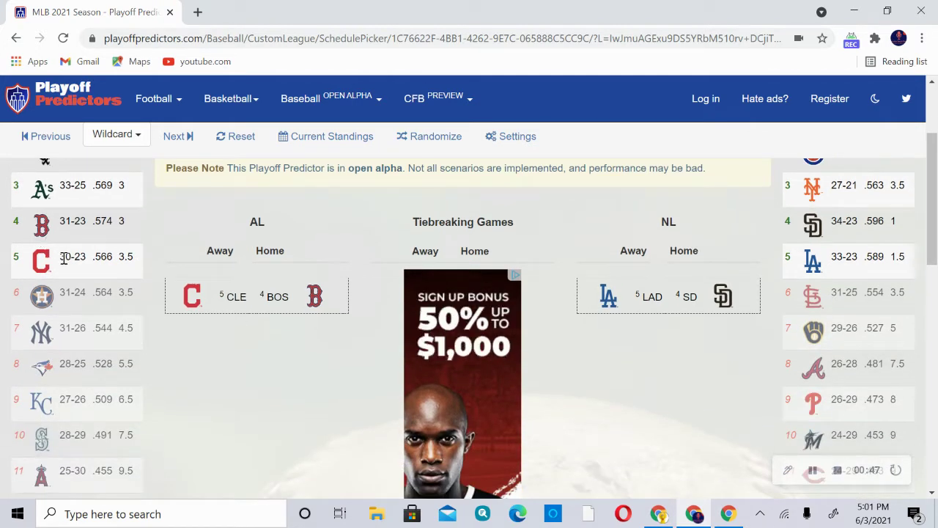
scroll(50, 301, "down", 1)
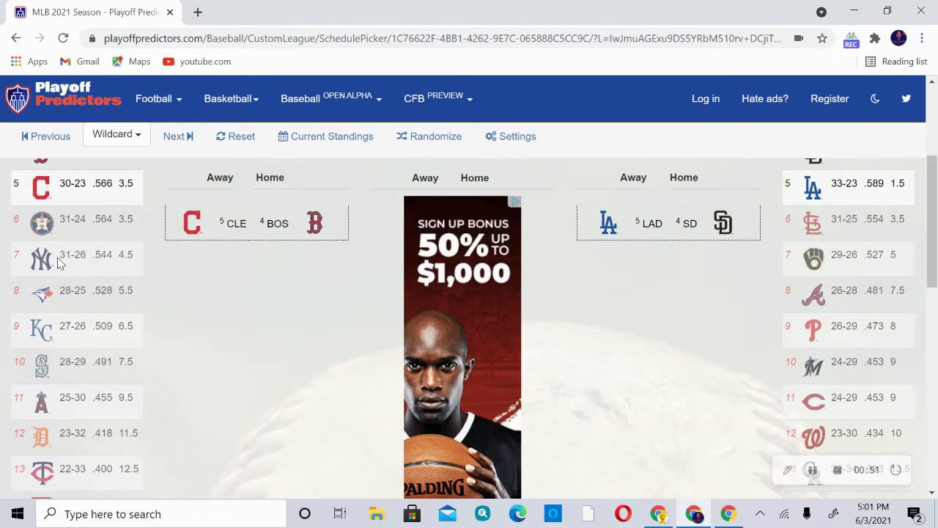
scroll(51, 282, "down", 1)
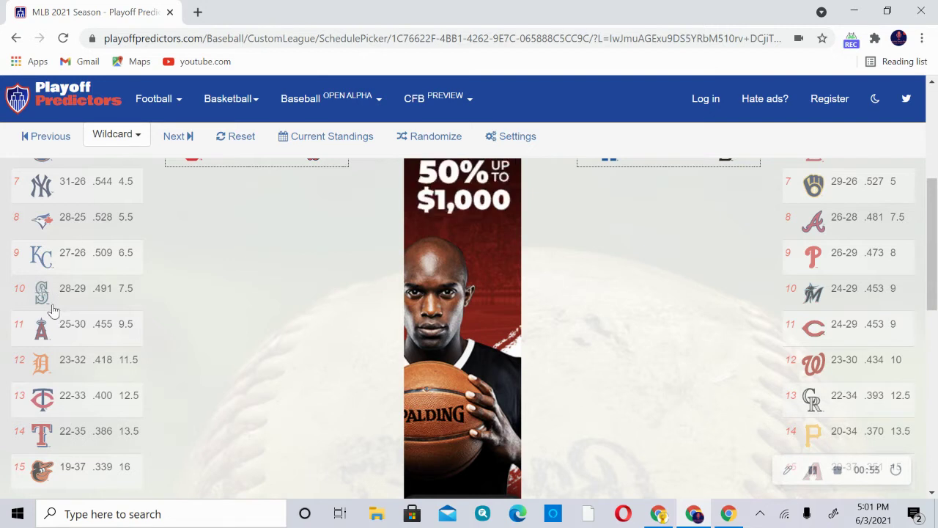
scroll(65, 345, "down", 1)
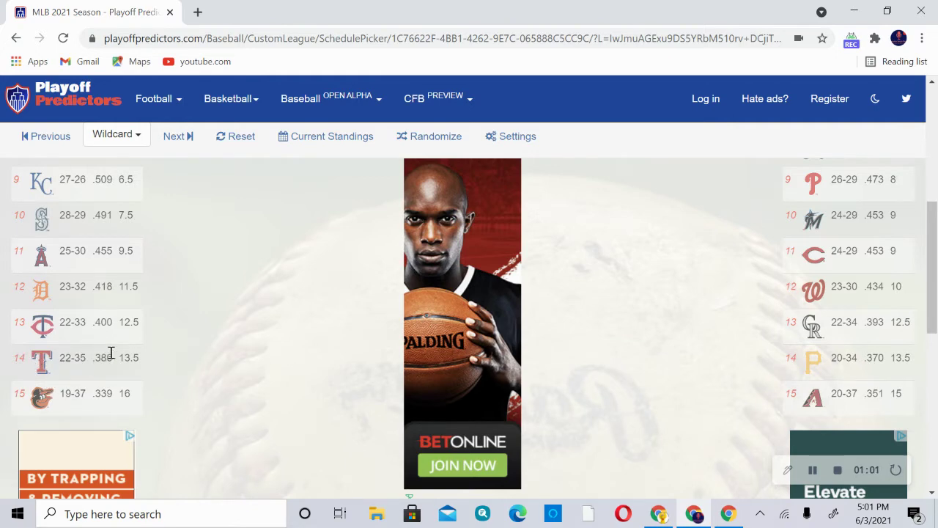
scroll(272, 331, "up", 4)
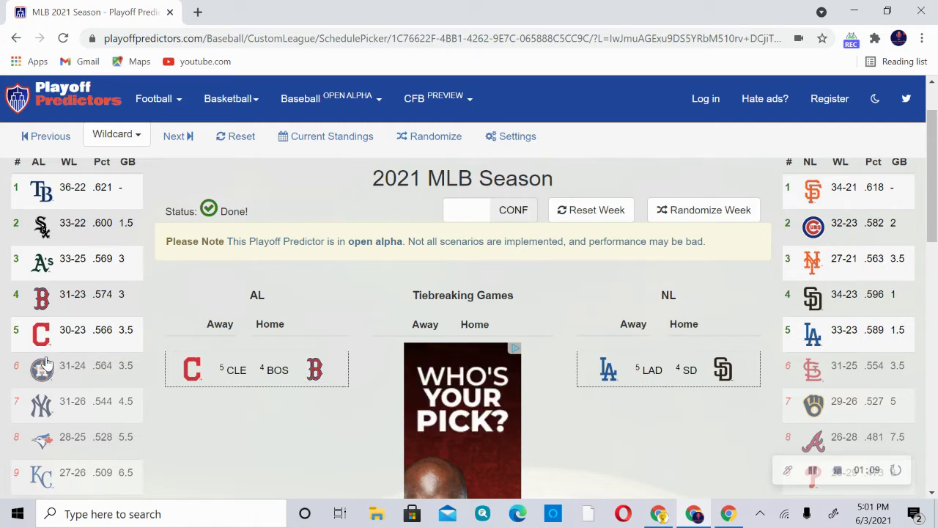
Step: Pick BOS over CLE in the AL tiebreaker and LAD over SD in the NL tiebreaker
left_click(280, 364)
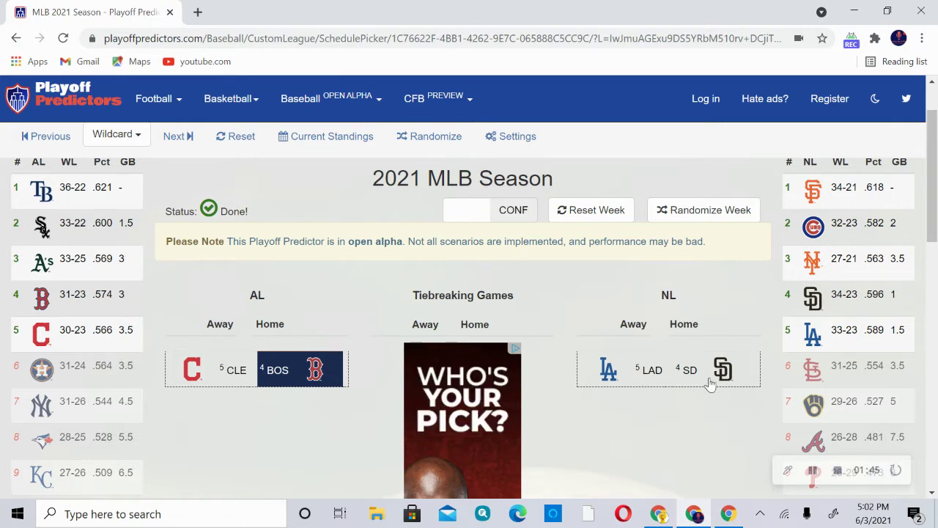
left_click(617, 377)
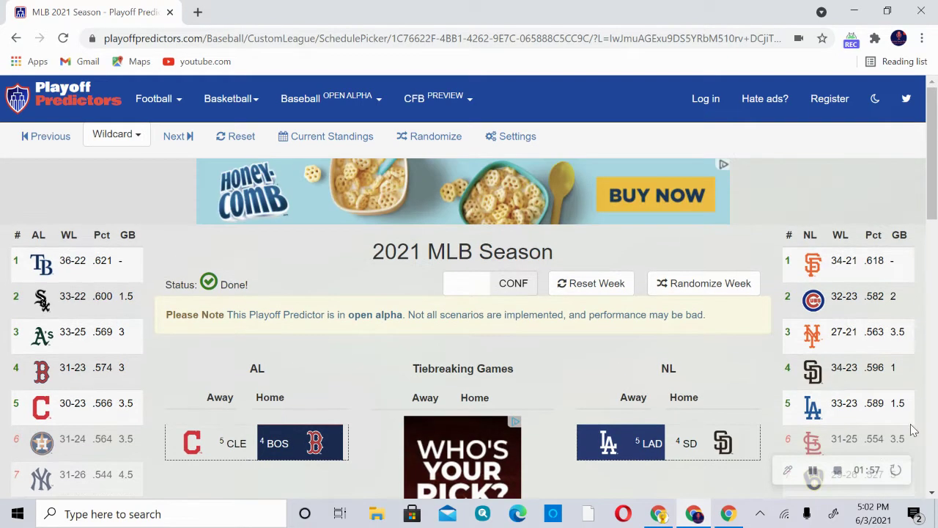
left_click(812, 406)
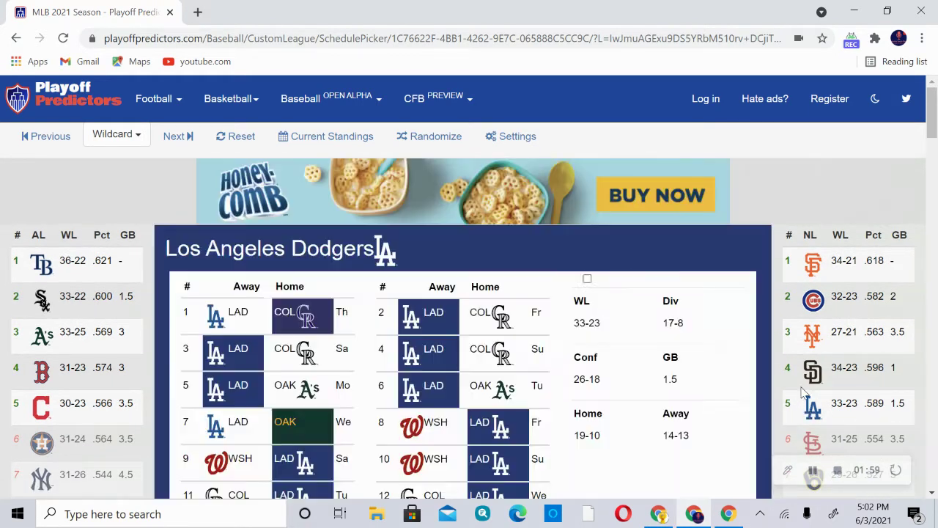
scroll(619, 352, "down", 1)
scroll(619, 352, "down", 10)
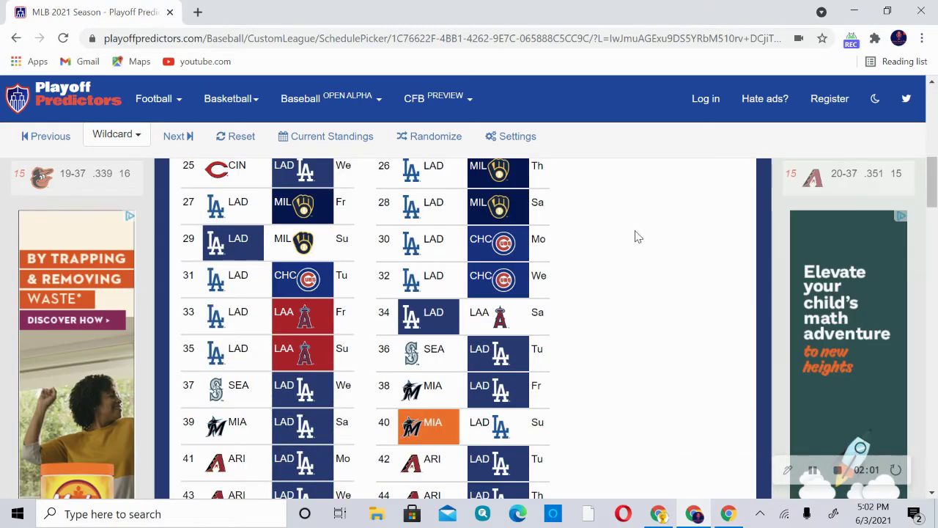
scroll(579, 297, "down", 4)
scroll(579, 297, "up", 2)
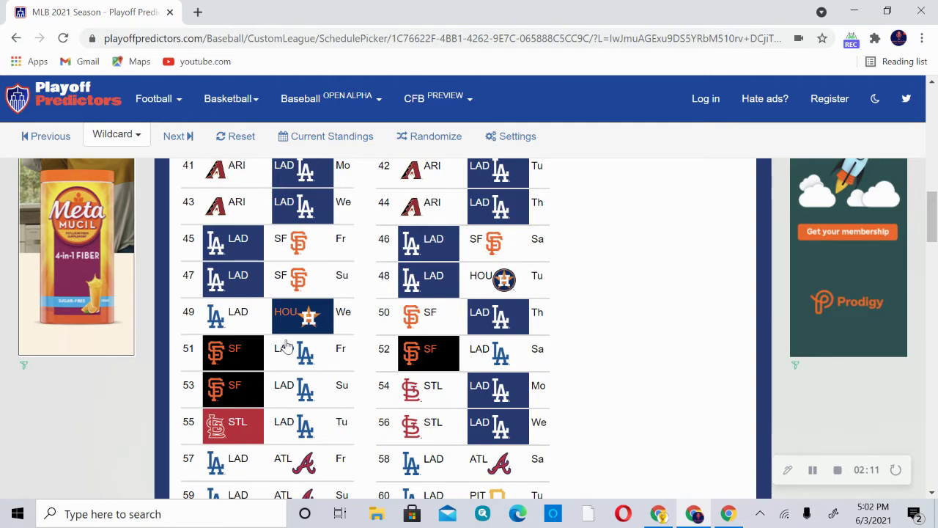
scroll(397, 335, "up", 2)
scroll(628, 271, "up", 6)
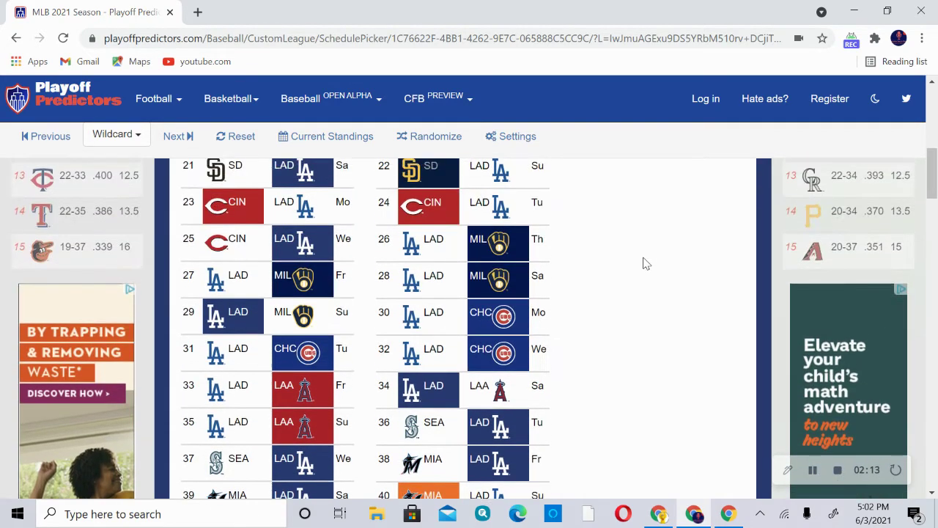
scroll(645, 264, "up", 3)
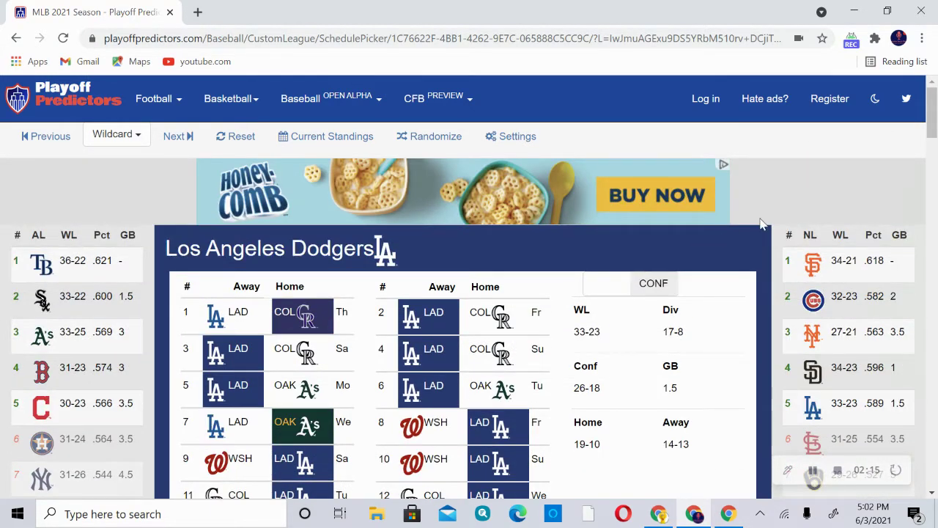
left_click(763, 218)
scroll(722, 260, "down", 2)
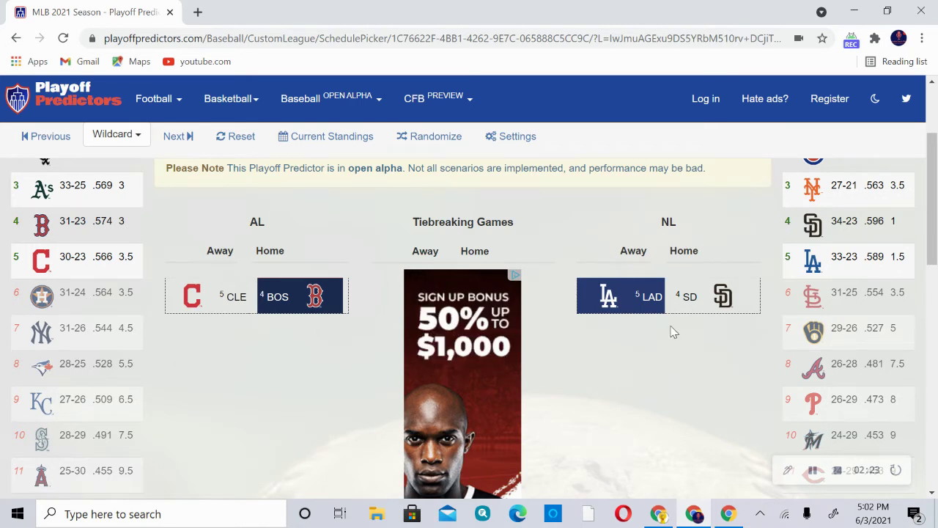
scroll(498, 249, "up", 1)
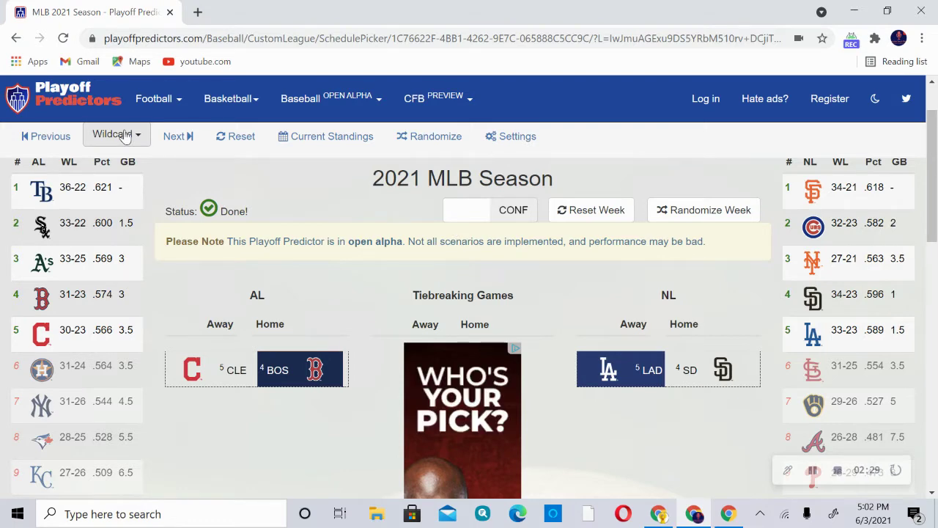
left_click(125, 135)
Step: Switch to the Division Series round and look over the matchups
left_click(163, 195)
scroll(325, 186, "down", 2)
scroll(326, 188, "down", 1)
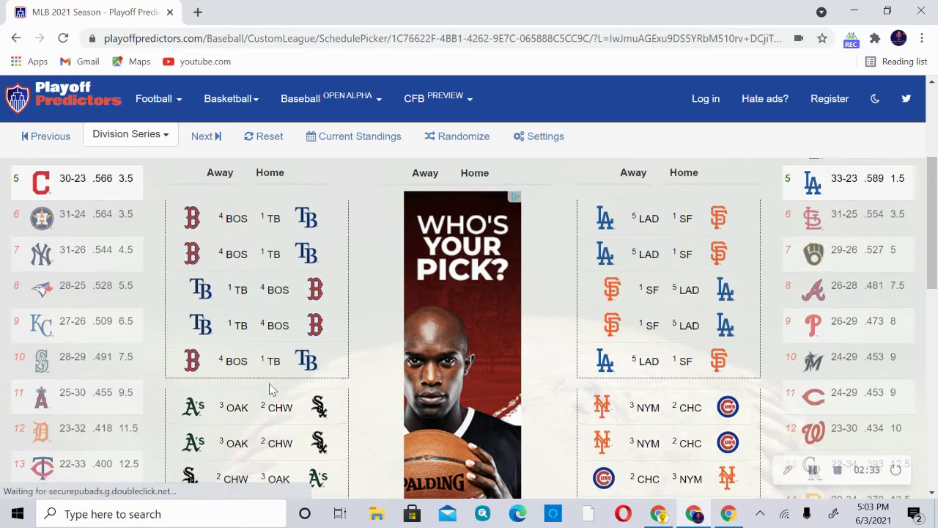
scroll(269, 388, "down", 1)
scroll(373, 371, "up", 1)
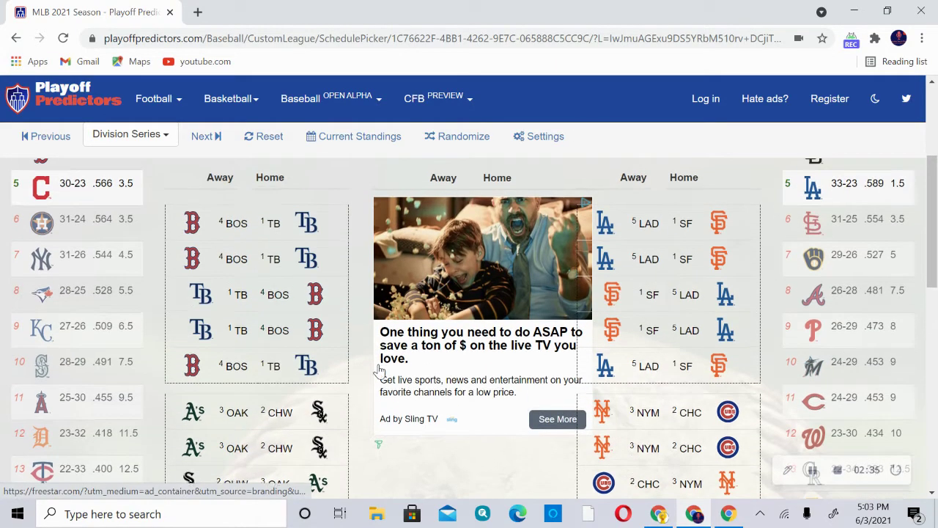
scroll(307, 370, "down", 1)
scroll(243, 359, "down", 2)
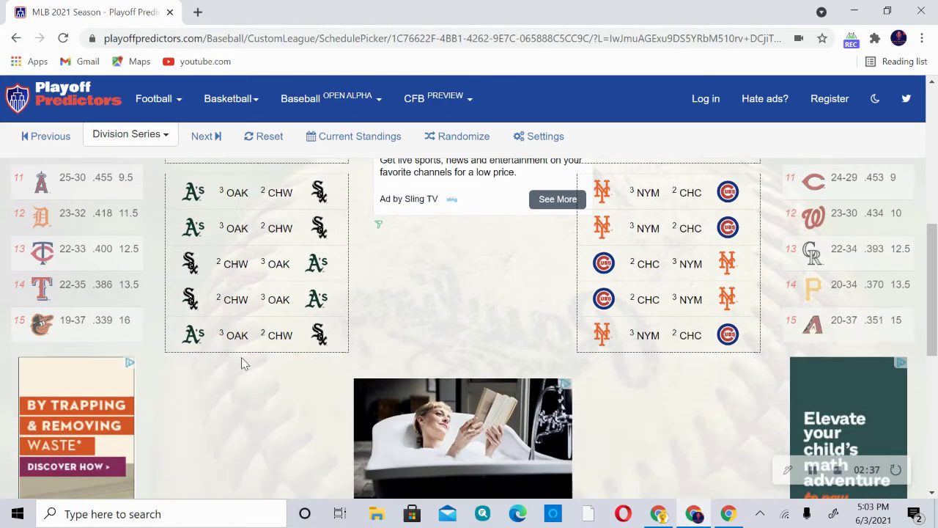
scroll(241, 357, "up", 3)
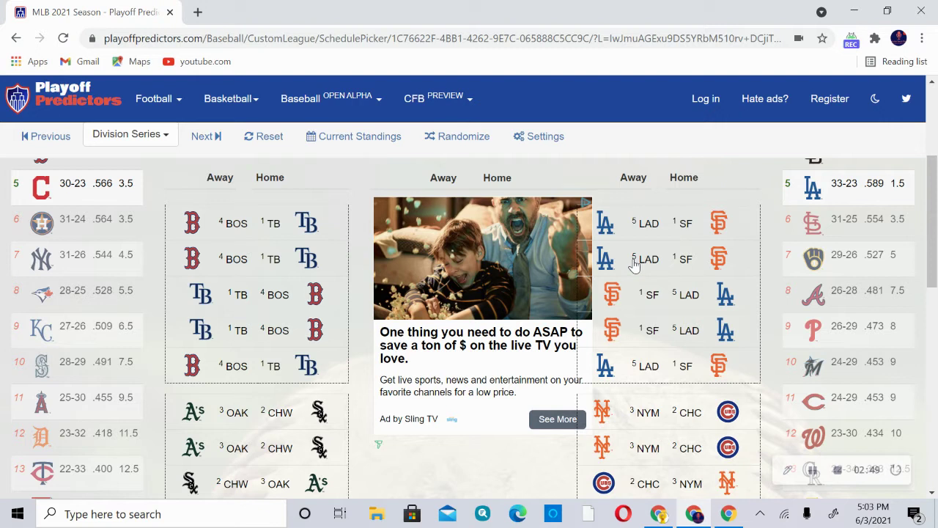
Step: Pick SF, LAD, LAD, SF, LAD as winners of the five LAD–SF games
left_click(700, 227)
left_click(675, 250)
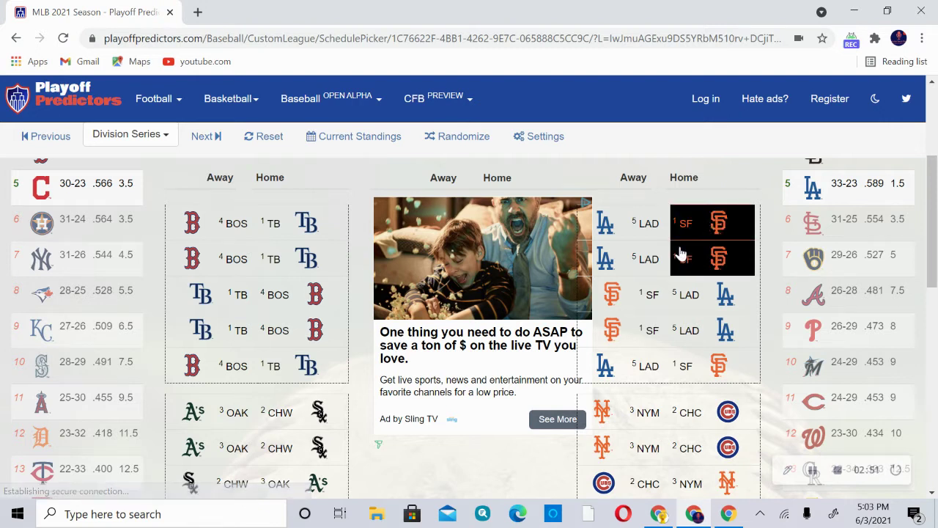
left_click(646, 257)
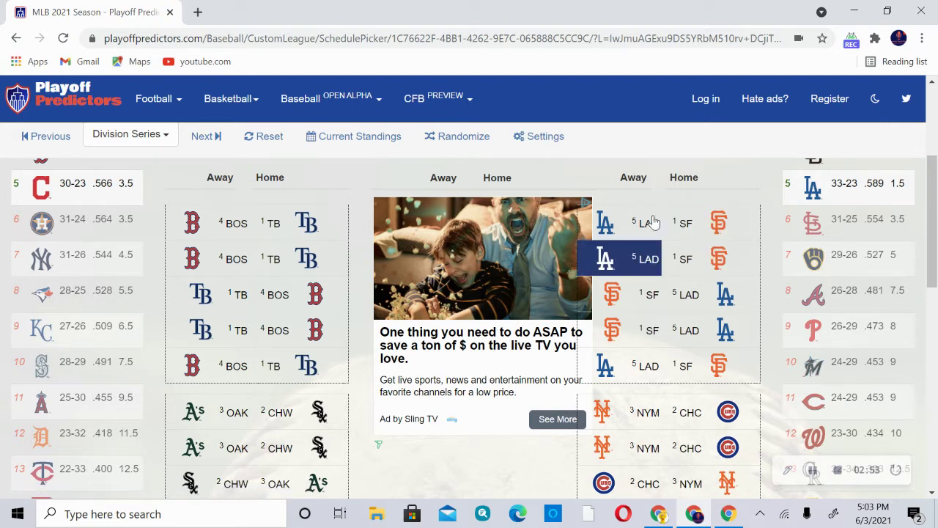
left_click(653, 222)
left_click(689, 227)
left_click(700, 292)
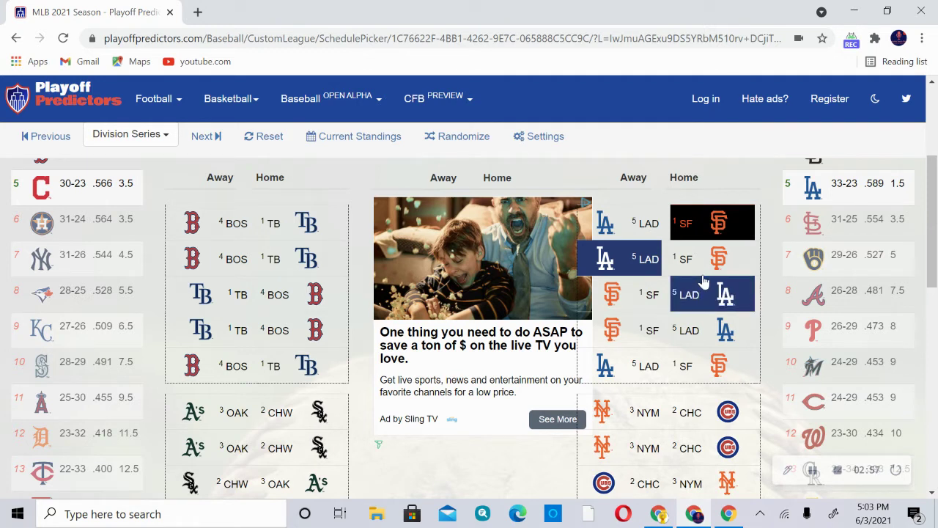
left_click(673, 341)
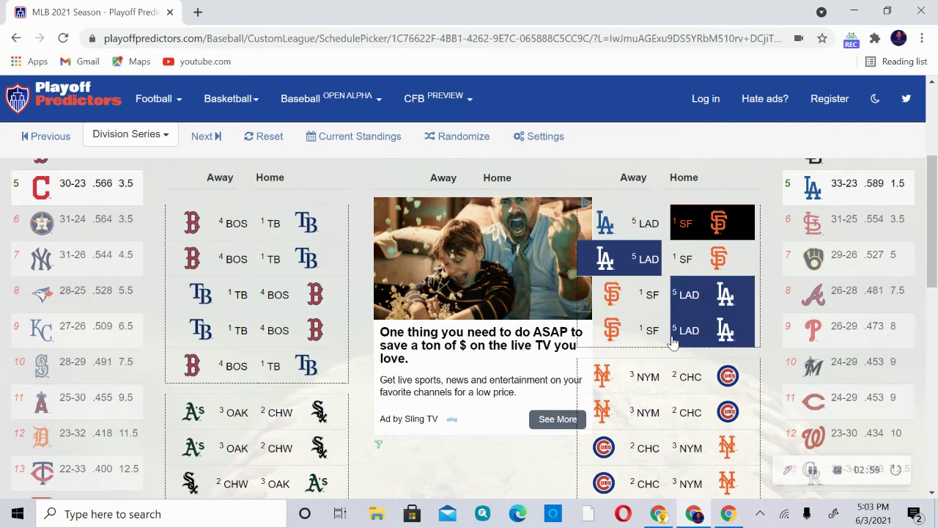
left_click(658, 336)
left_click(624, 373)
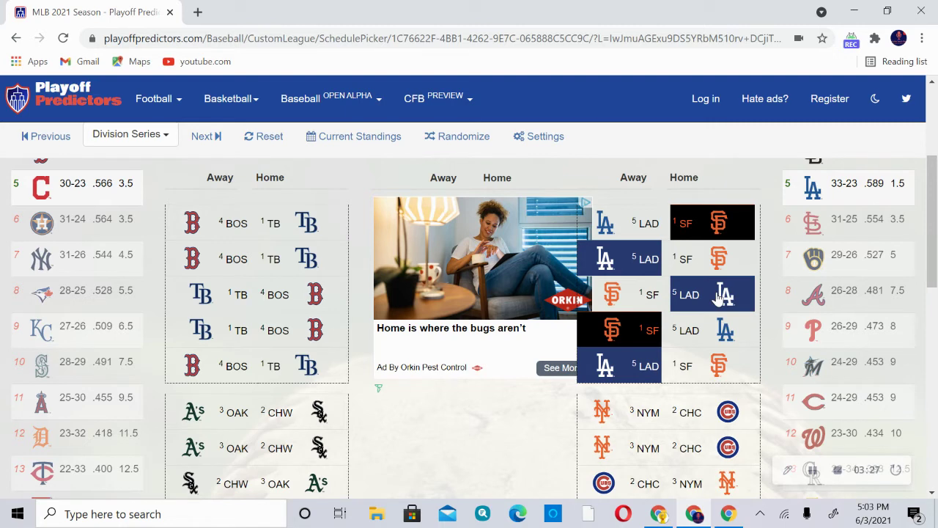
scroll(688, 286, "down", 2)
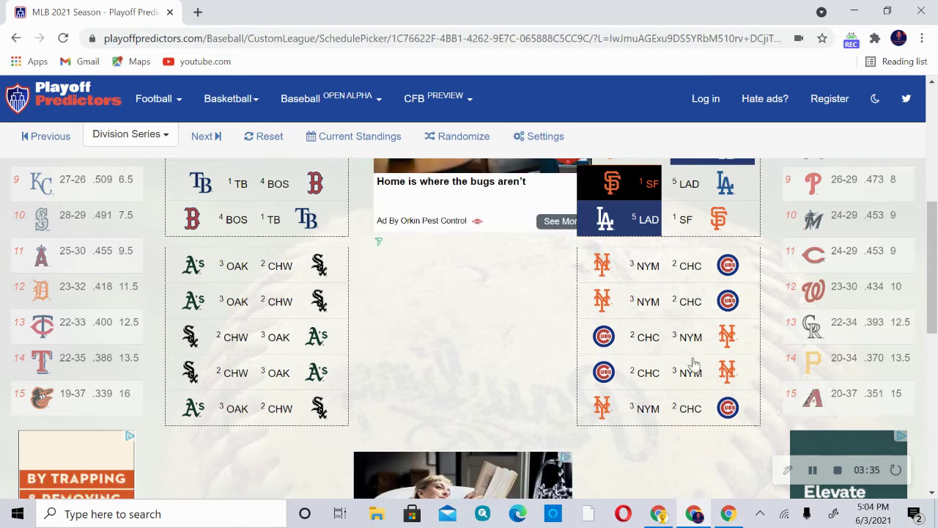
scroll(694, 363, "up", 1)
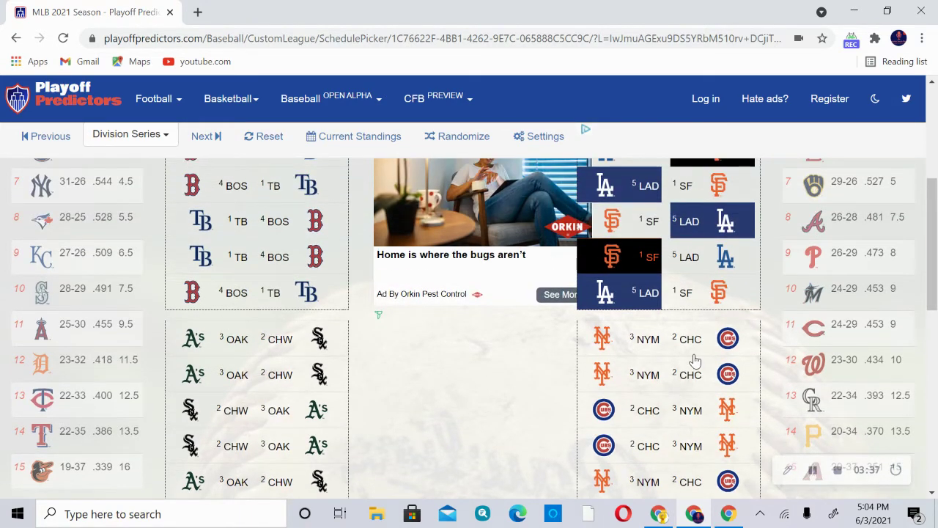
scroll(694, 360, "up", 3)
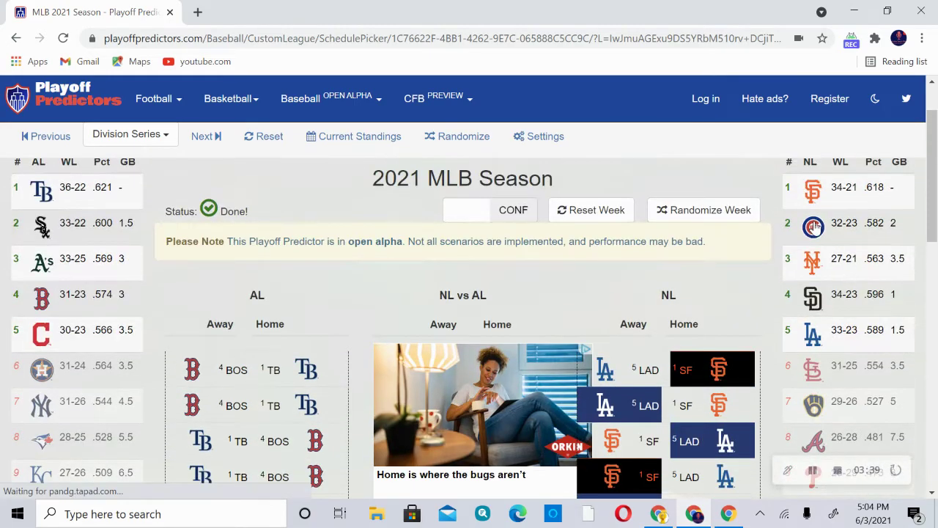
left_click(813, 228)
scroll(555, 346, "down", 10)
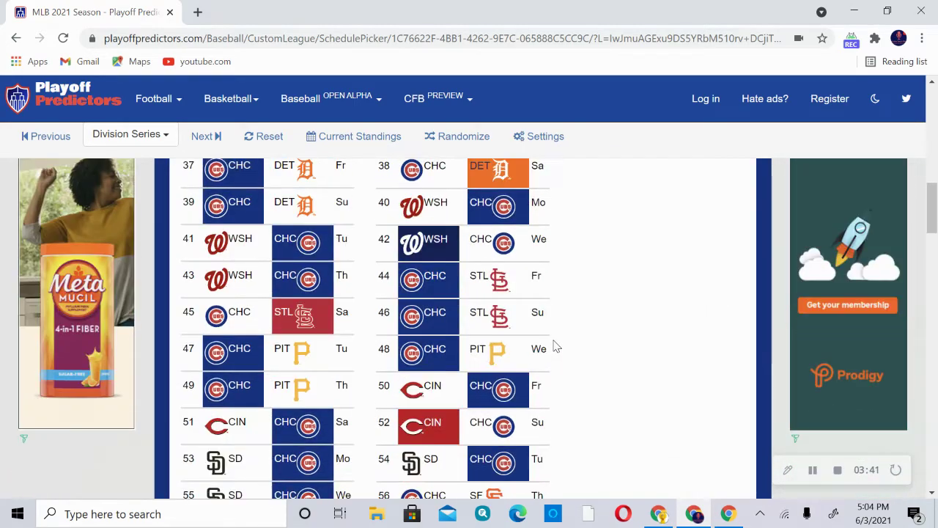
scroll(556, 346, "down", 4)
scroll(558, 344, "up", 5)
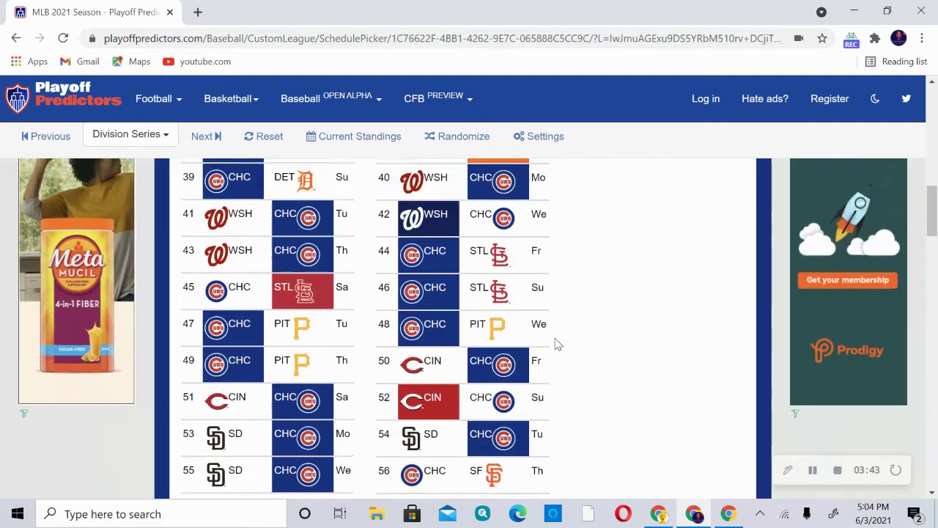
scroll(559, 346, "up", 10)
left_click(781, 217)
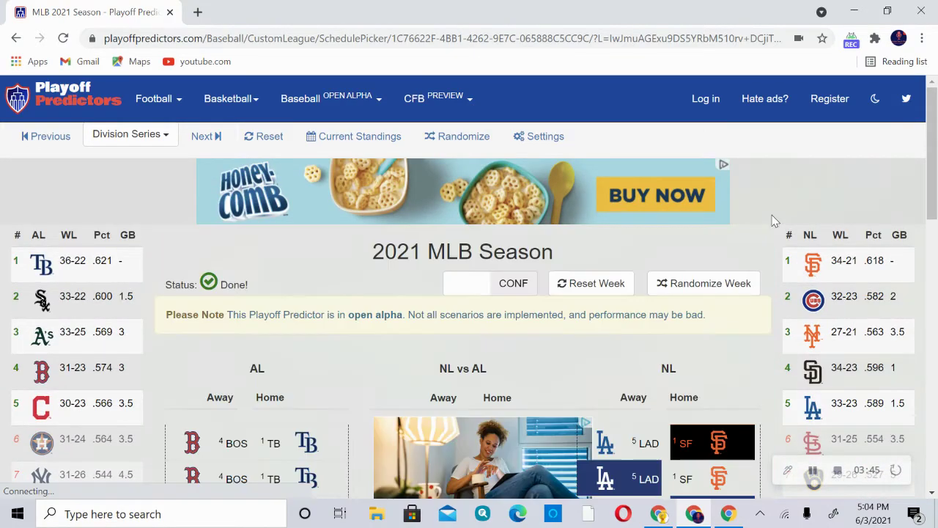
scroll(733, 257, "down", 6)
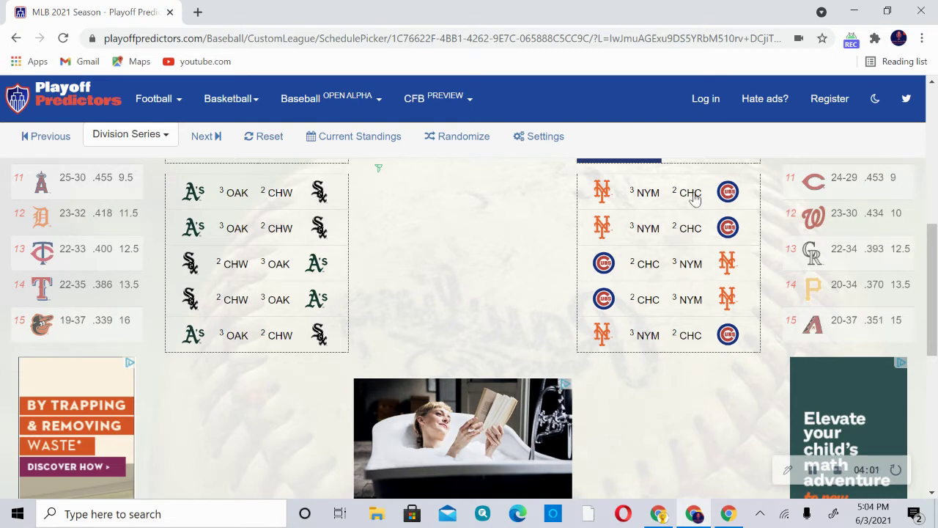
Step: Pick NYM, CHC, NYM, NYM as winners of games 1–4 of the NYM–CHC series
left_click(657, 189)
left_click(699, 233)
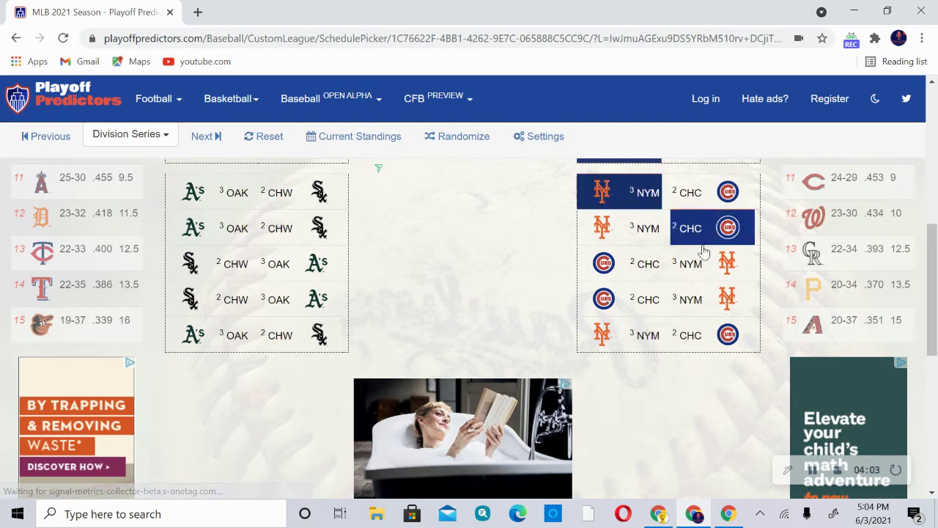
left_click(705, 263)
left_click(701, 300)
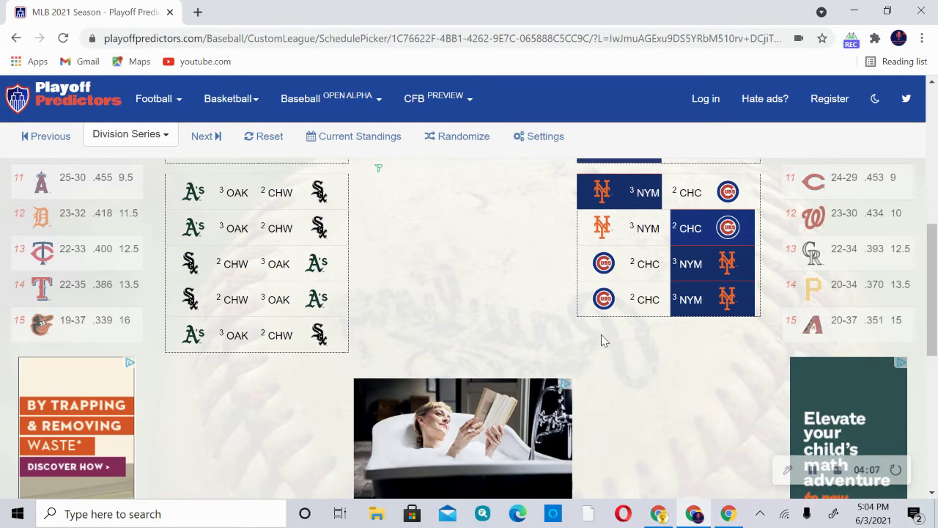
scroll(818, 212, "up", 6)
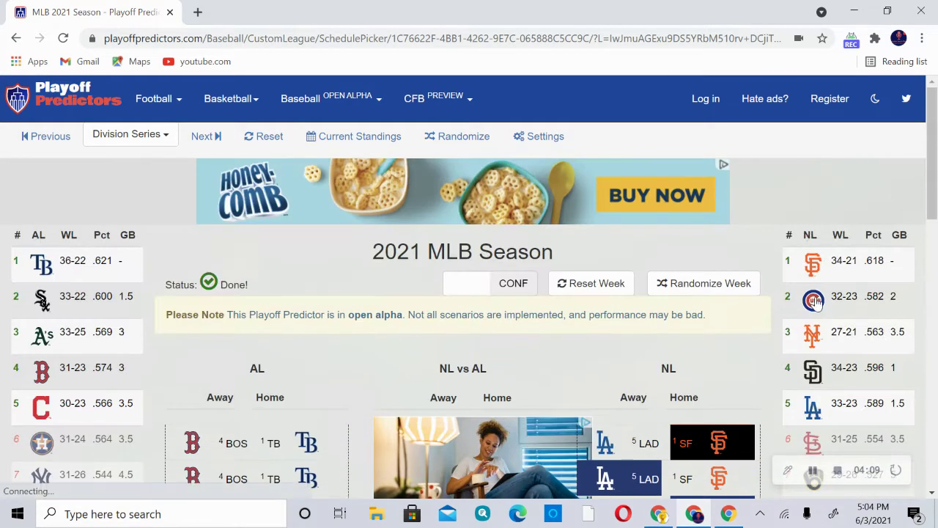
left_click(813, 300)
scroll(674, 306, "down", 13)
scroll(686, 366, "up", 4)
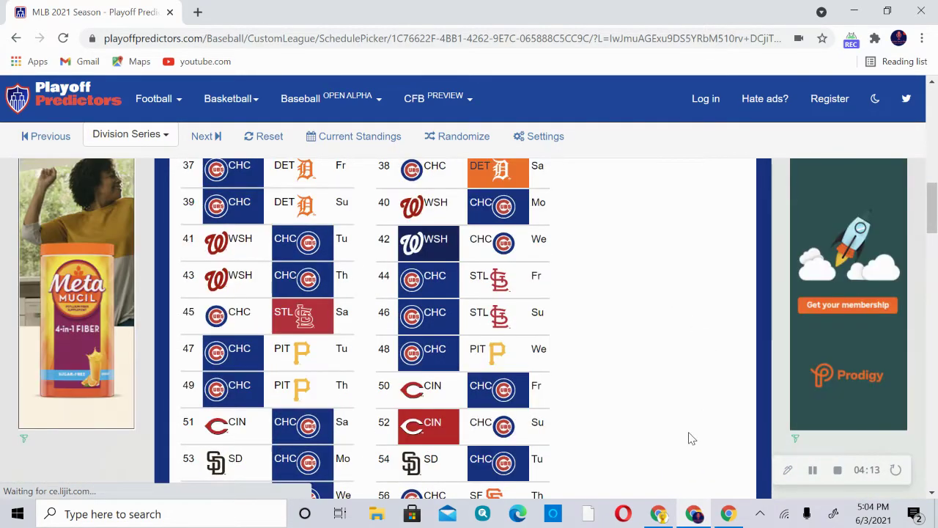
scroll(689, 436, "up", 1)
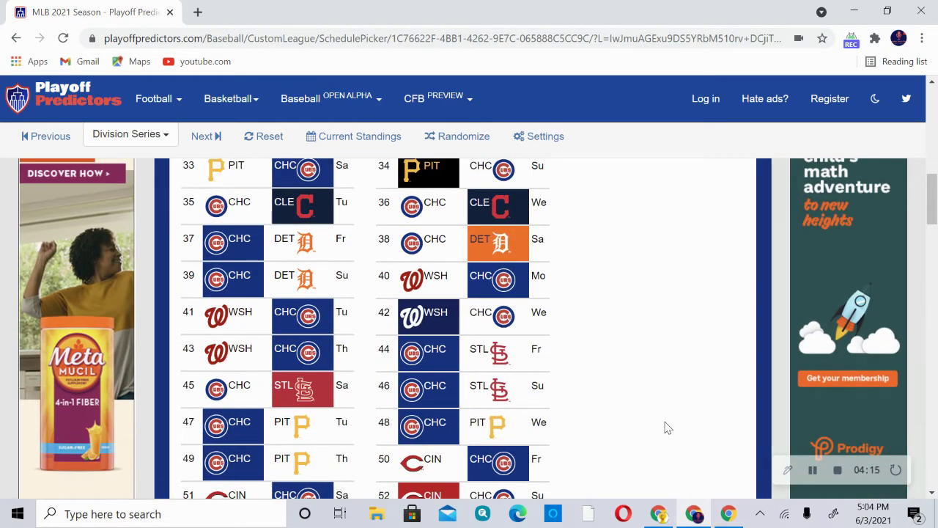
left_click(473, 218)
scroll(572, 381, "down", 1)
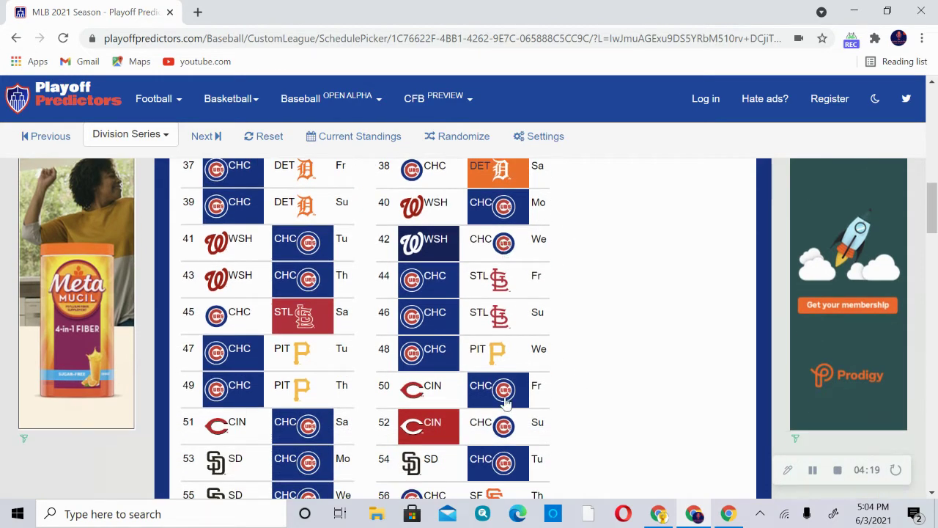
scroll(505, 404, "down", 2)
scroll(506, 403, "up", 2)
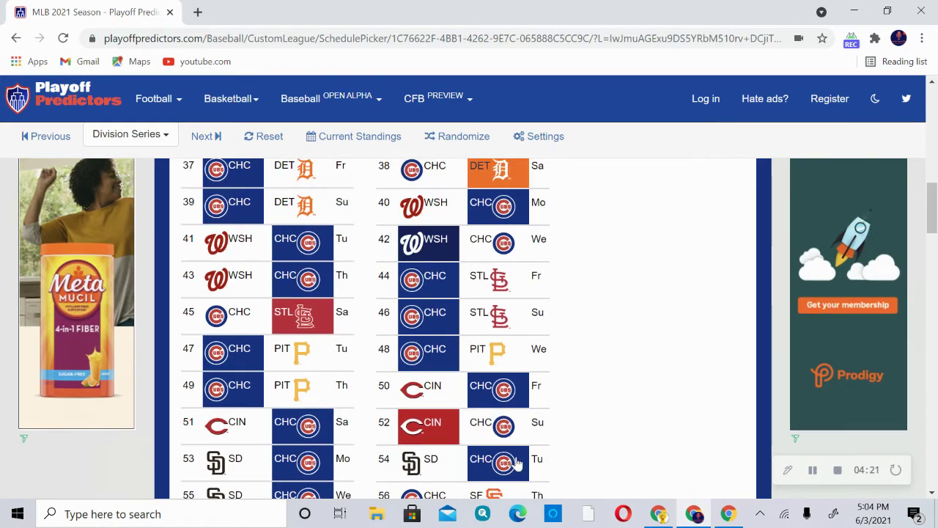
scroll(516, 463, "up", 2)
scroll(513, 446, "up", 2)
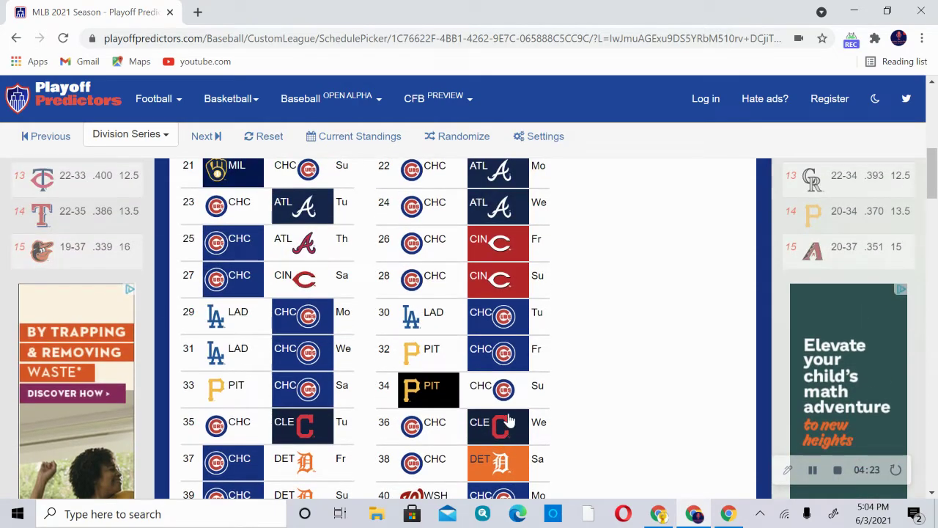
scroll(535, 438, "up", 3)
scroll(535, 438, "down", 20)
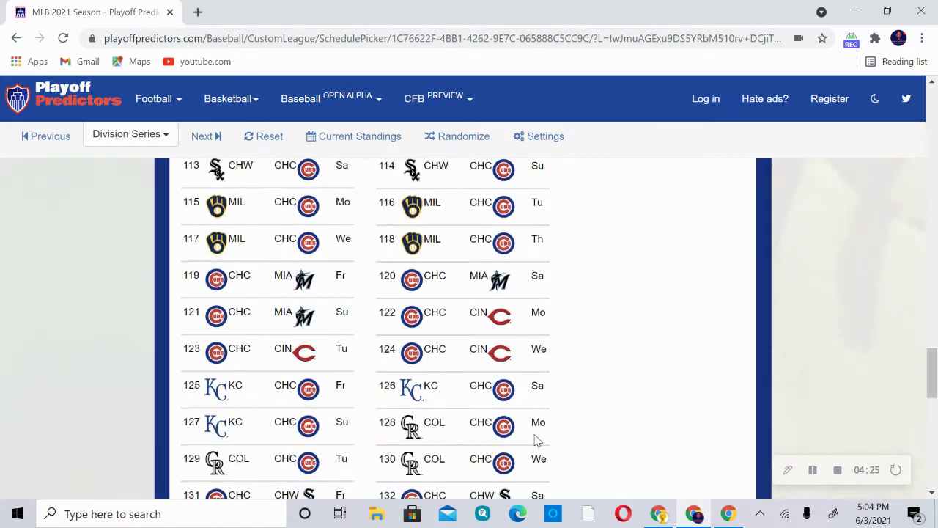
scroll(535, 439, "down", 3)
scroll(576, 418, "up", 10)
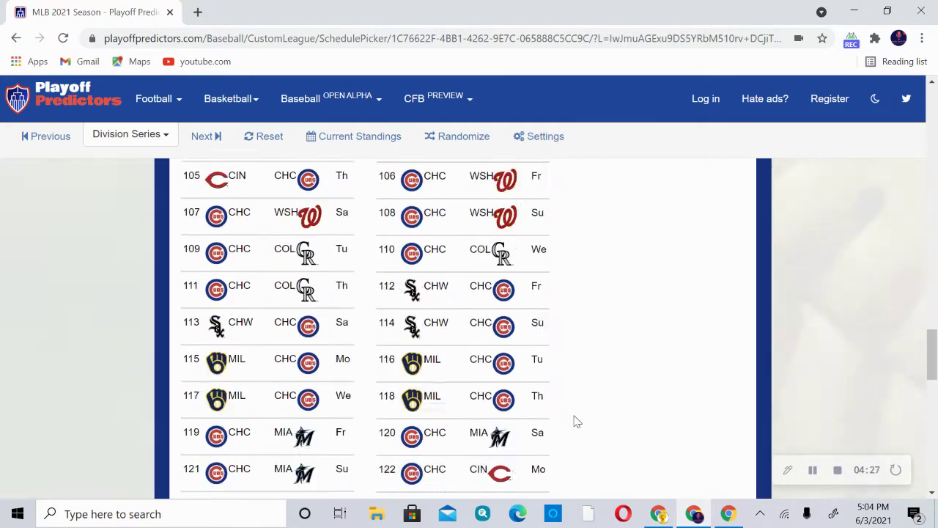
scroll(607, 401, "up", 20)
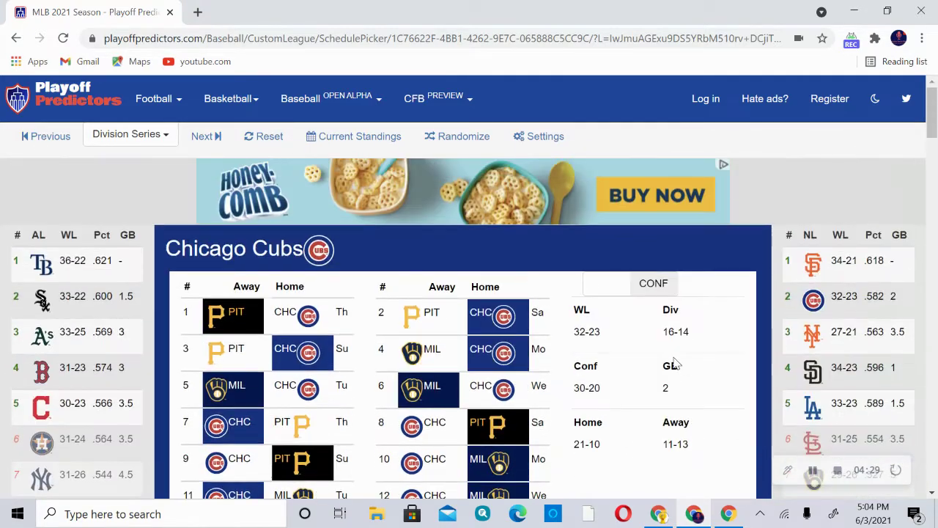
left_click(768, 197)
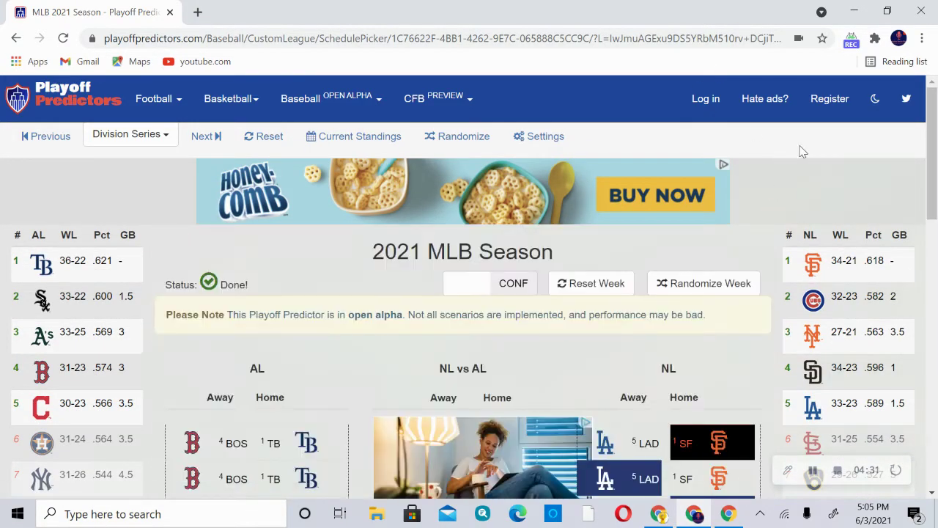
Step: Pick BOS, TB, BOS, TB, TB as winners of the five BOS–TB games
scroll(833, 266, "down", 3)
scroll(833, 266, "down", 2)
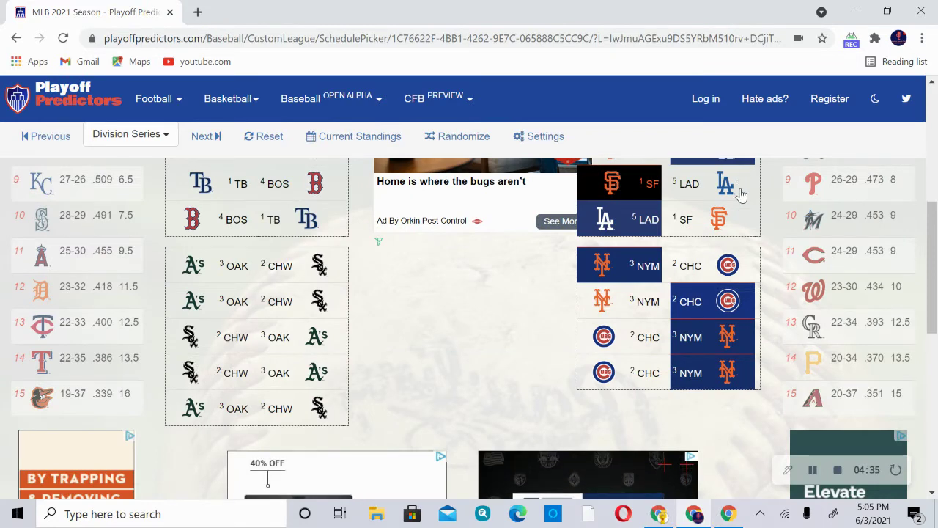
scroll(741, 210, "up", 3)
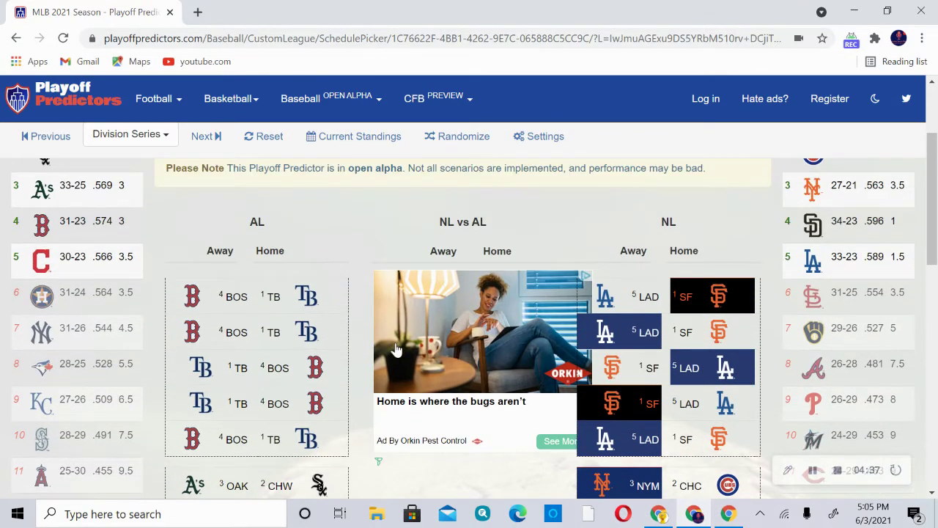
left_click(228, 301)
left_click(272, 332)
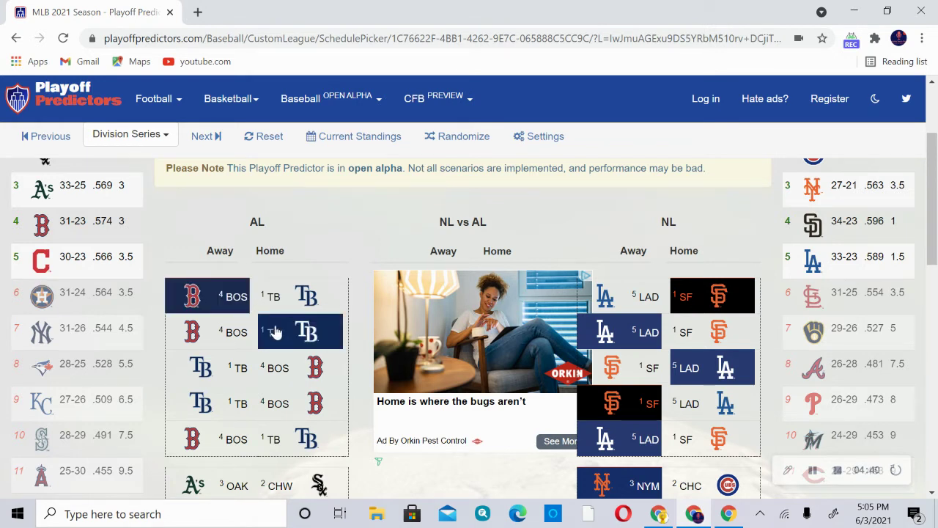
left_click(277, 366)
left_click(233, 407)
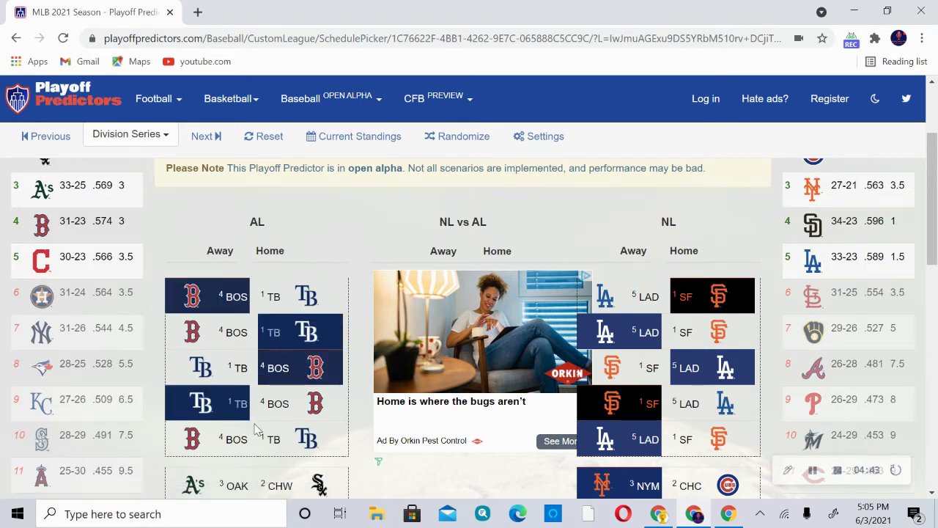
left_click(286, 444)
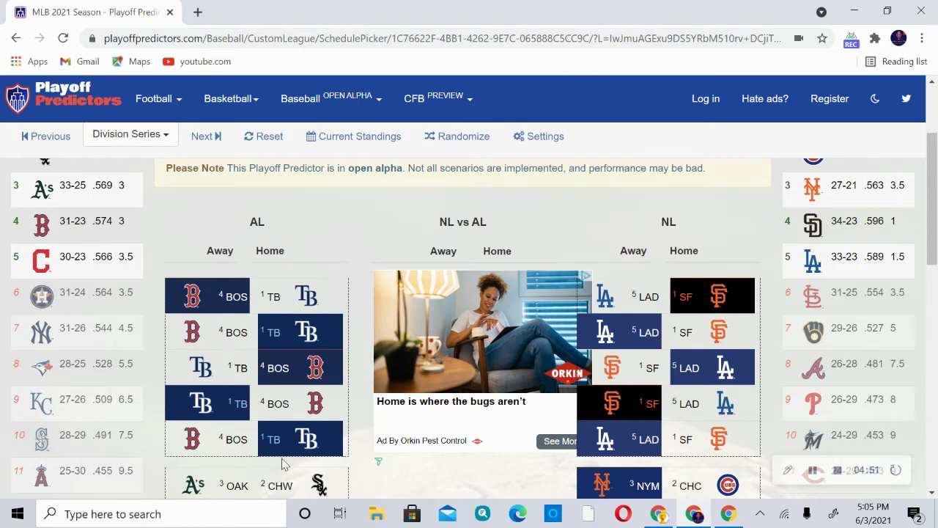
Step: Open the Boston Red Sox schedule and scroll through its games, showing a 31-23 record
scroll(171, 336, "up", 2)
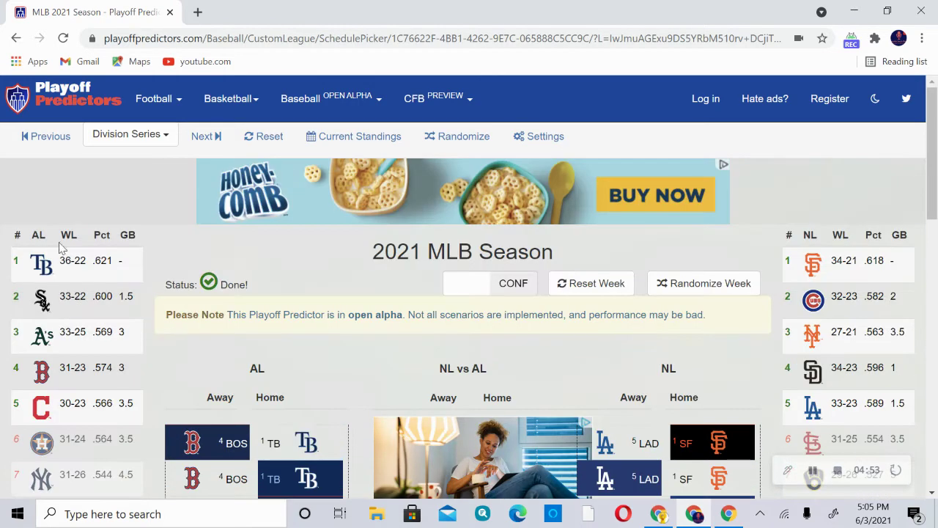
left_click(52, 370)
scroll(247, 271, "down", 12)
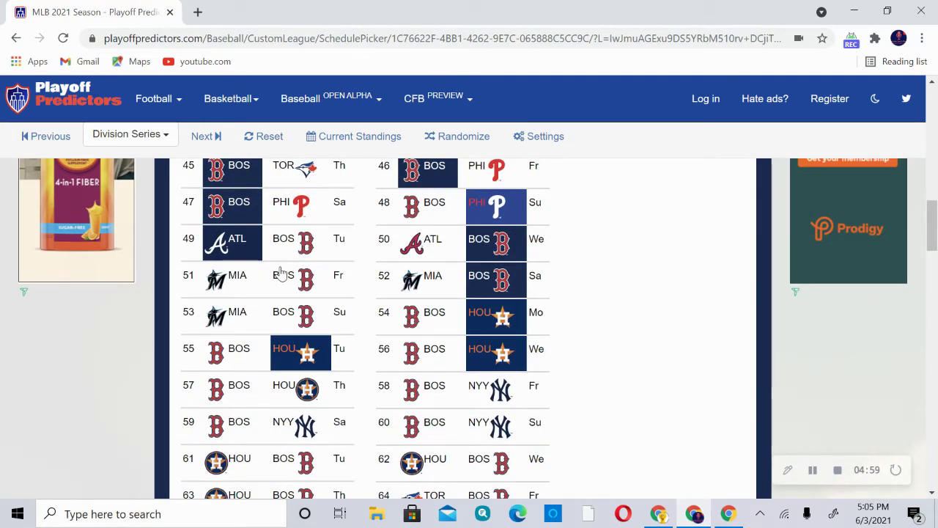
scroll(281, 273, "down", 2)
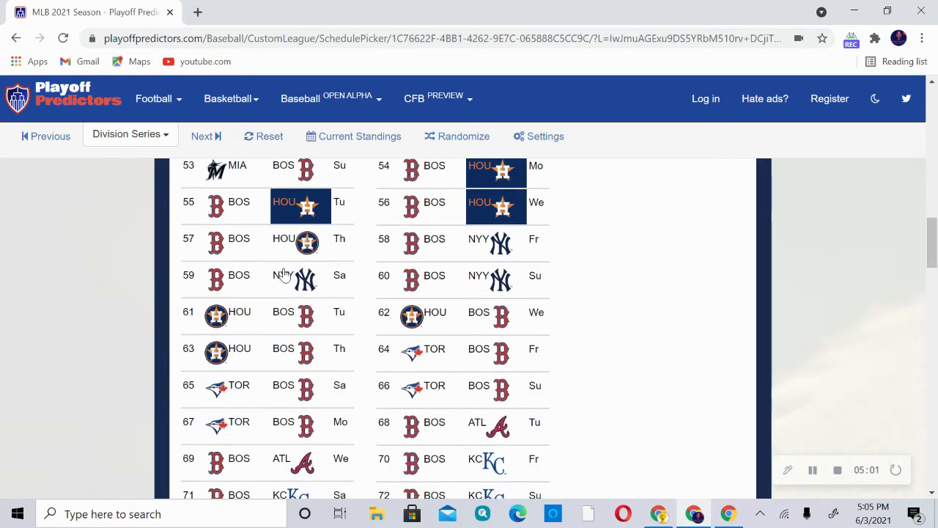
scroll(283, 272, "up", 5)
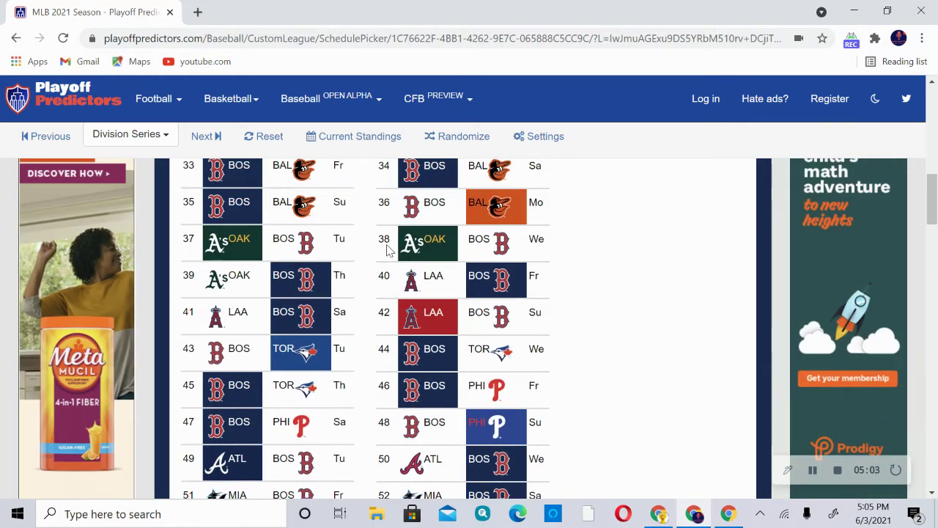
scroll(389, 251, "up", 2)
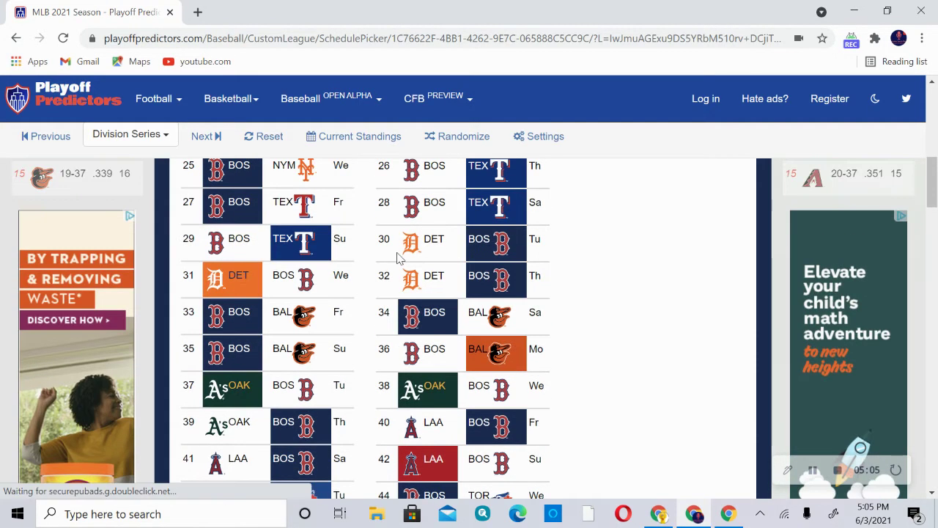
scroll(380, 277, "up", 2)
scroll(380, 277, "up", 5)
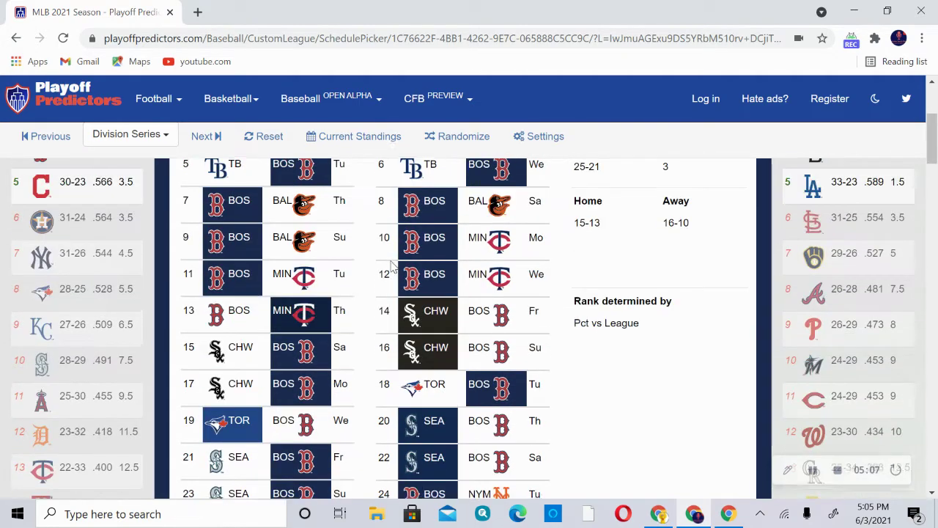
scroll(544, 227, "down", 2)
scroll(511, 297, "up", 2)
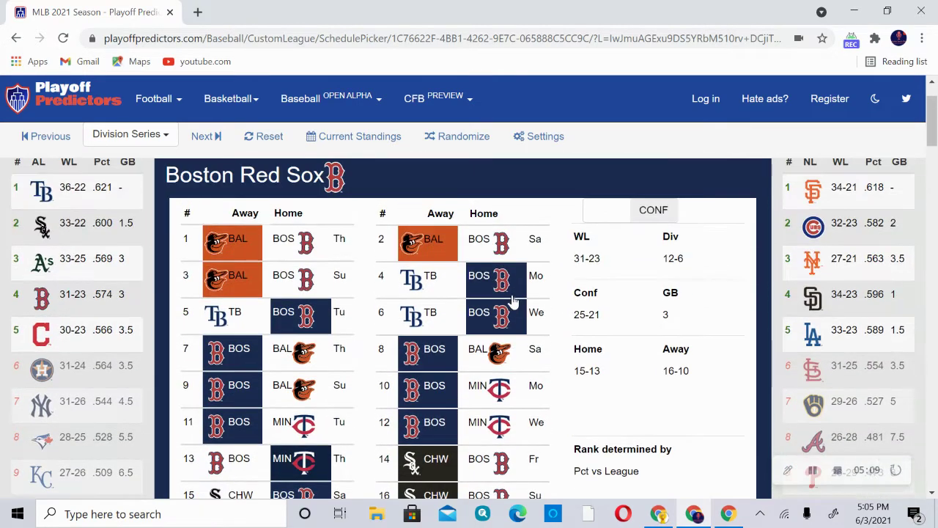
scroll(455, 292, "down", 12)
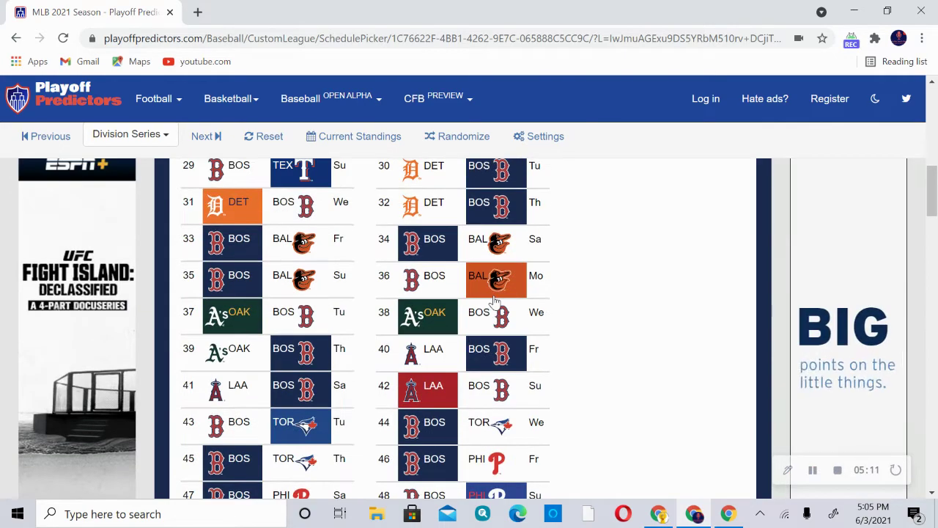
scroll(498, 292, "up", 12)
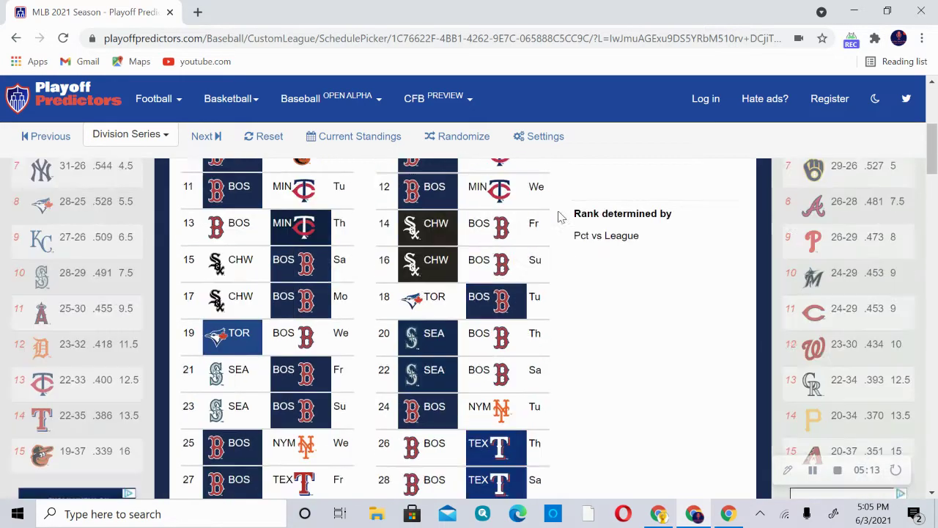
scroll(559, 463, "up", 2)
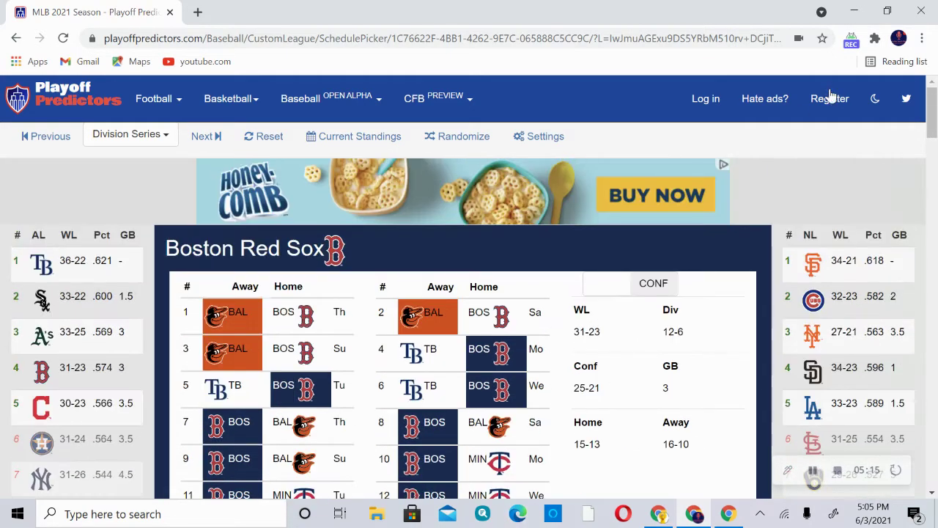
Step: Close the Red Sox schedule and scroll down to the OAK–CHW series
left_click(774, 192)
scroll(615, 241, "down", 2)
scroll(615, 241, "down", 1)
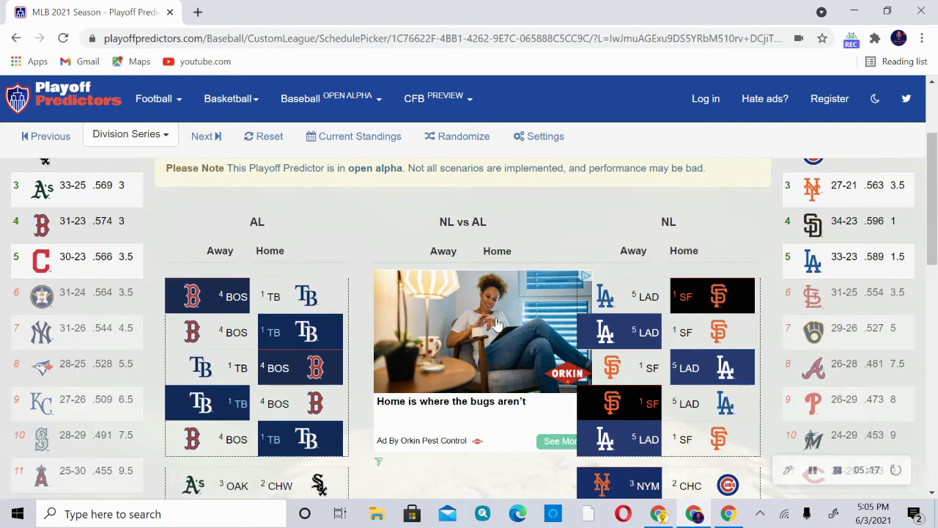
scroll(335, 356, "down", 3)
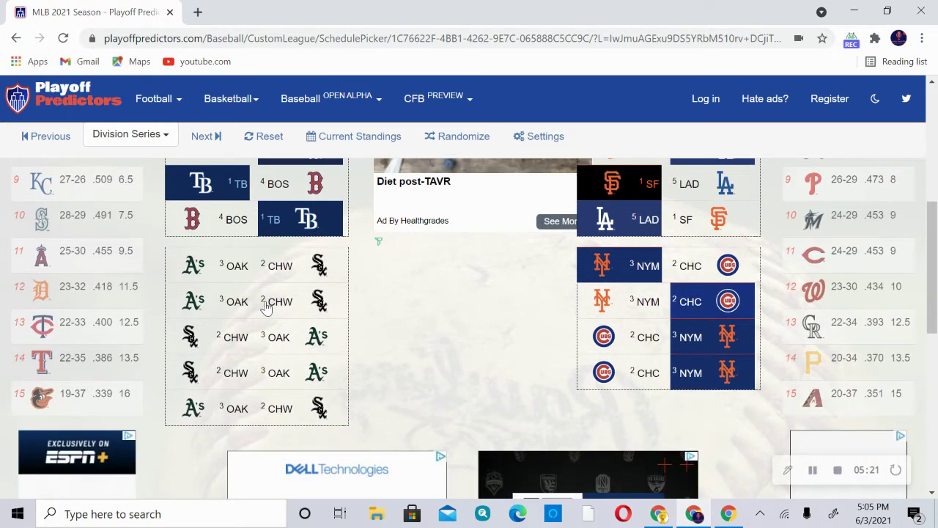
Step: Pick CHW, OAK, CHW, CHW as game winners so the White Sox win 3–1
left_click(267, 273)
left_click(246, 304)
left_click(238, 343)
left_click(238, 372)
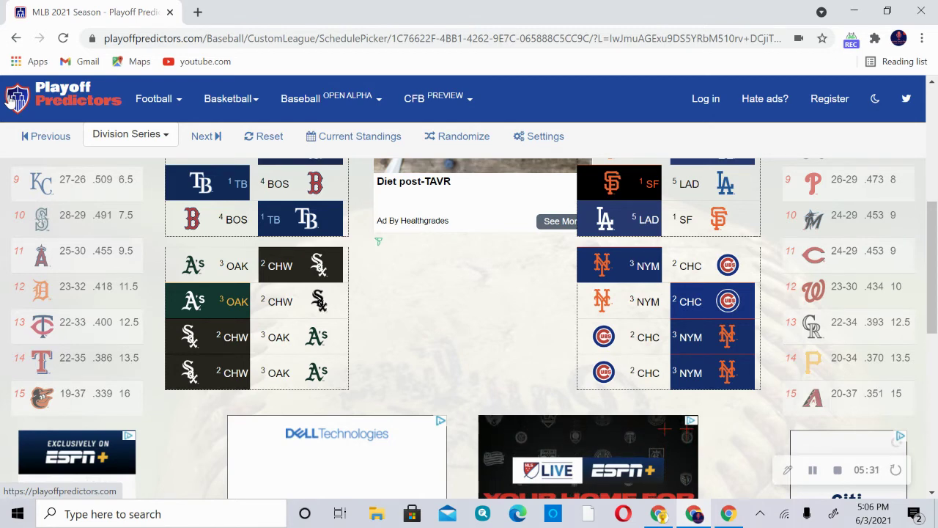
scroll(293, 242, "up", 5)
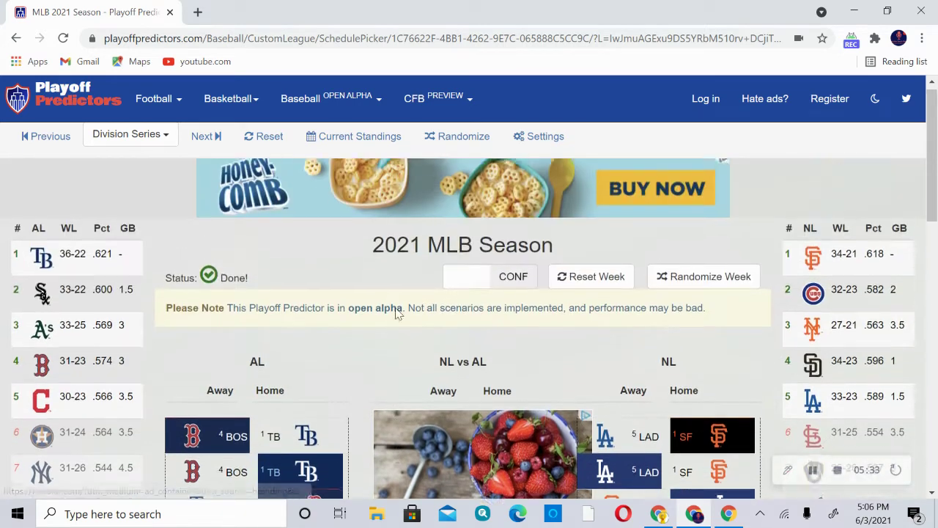
Step: Switch the round dropdown to the Championship Series
left_click(126, 134)
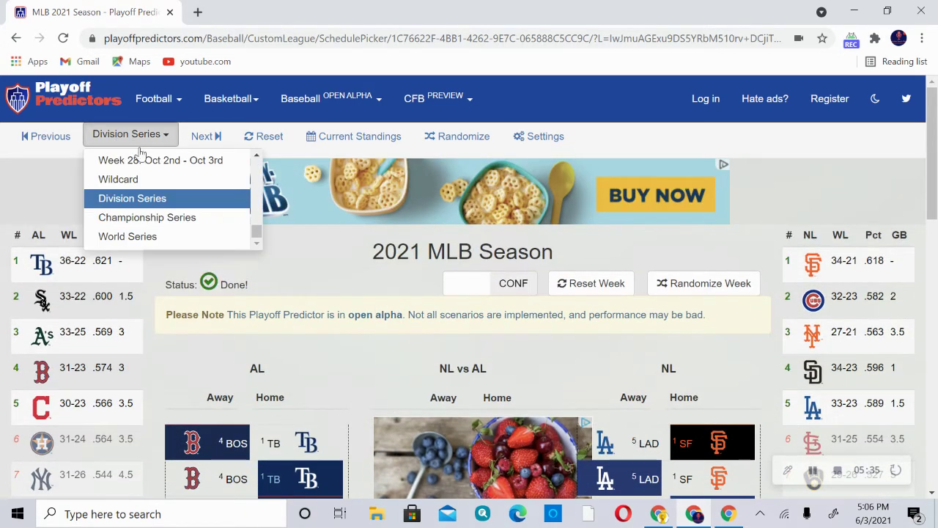
left_click(146, 215)
scroll(314, 222, "down", 3)
scroll(315, 223, "down", 1)
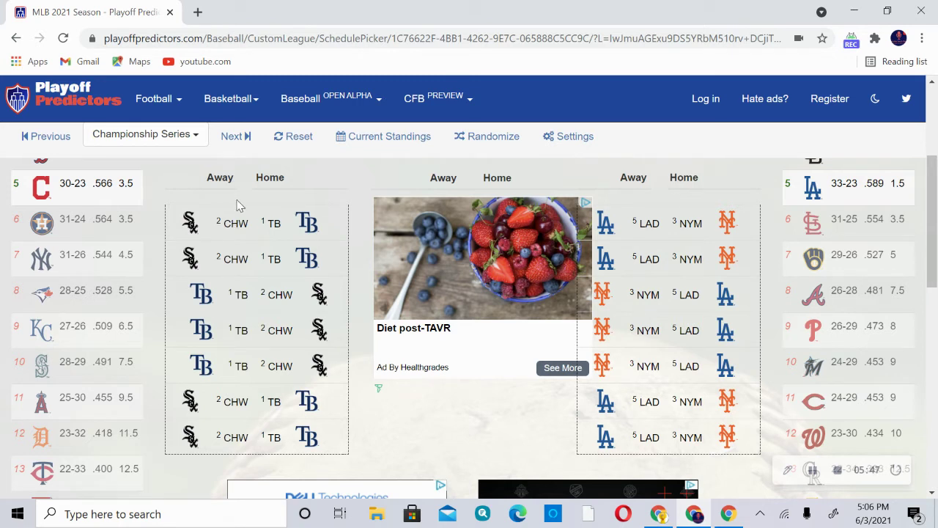
Step: Pick TB, CHW, TB, CHW, CHW, TB, CHW across the seven CHW–TB games
left_click(265, 234)
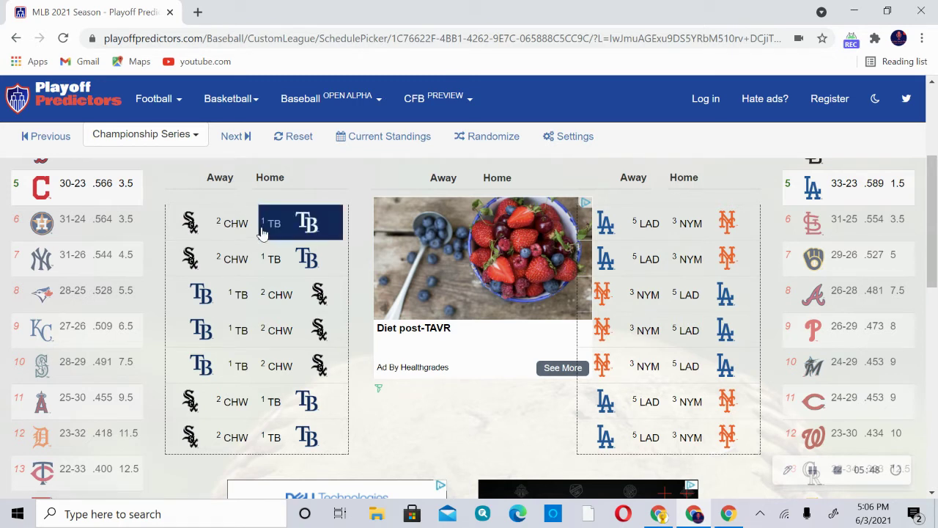
left_click(225, 260)
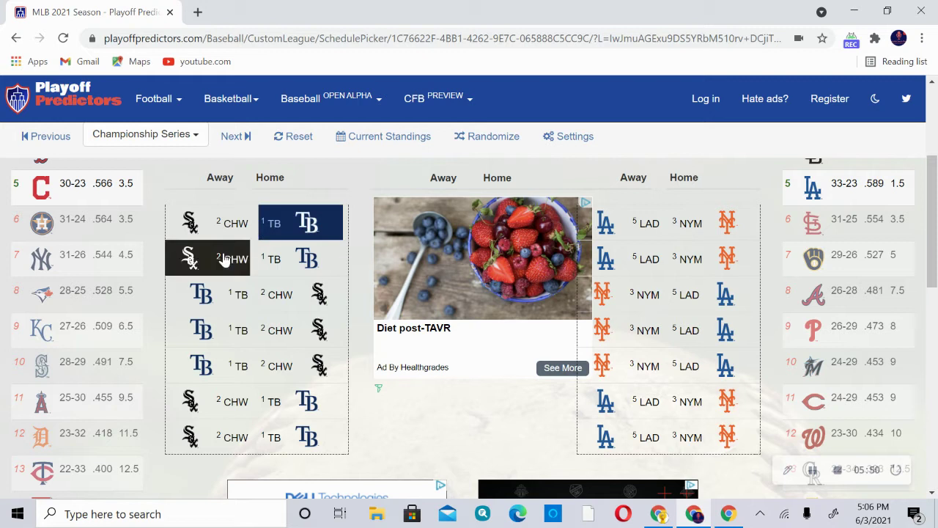
left_click(201, 342)
left_click(202, 295)
left_click(290, 366)
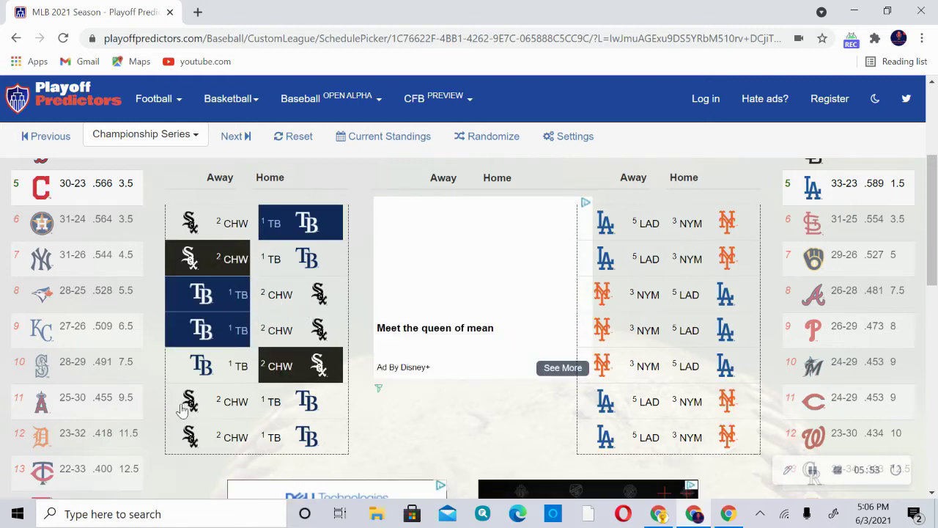
left_click(184, 407)
left_click(218, 443)
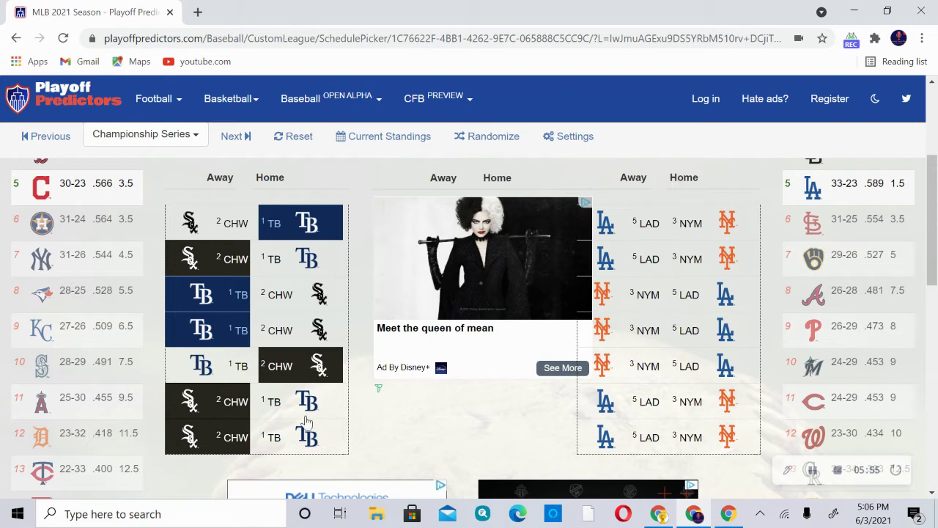
left_click(283, 407)
left_click(283, 329)
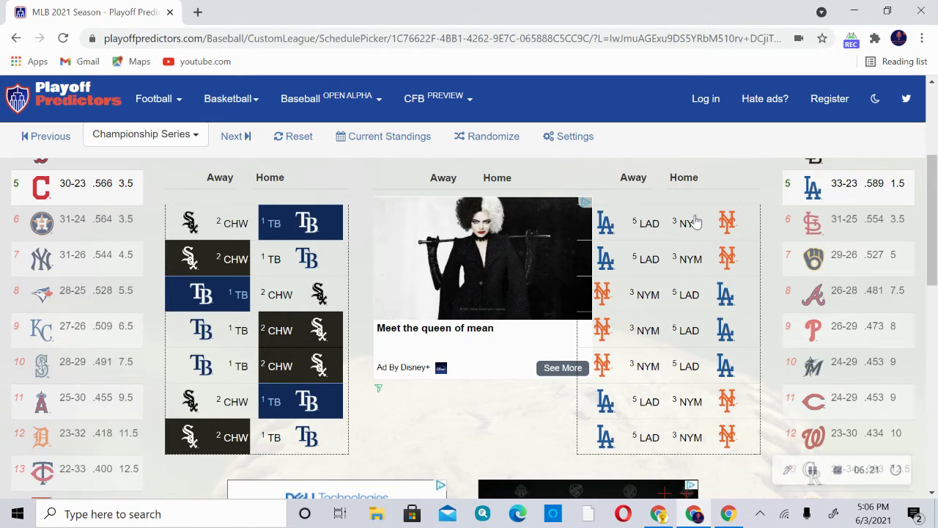
Step: Pick LAD in game 1, NYM in games 5 and 6, and LAD in game 7
left_click(652, 230)
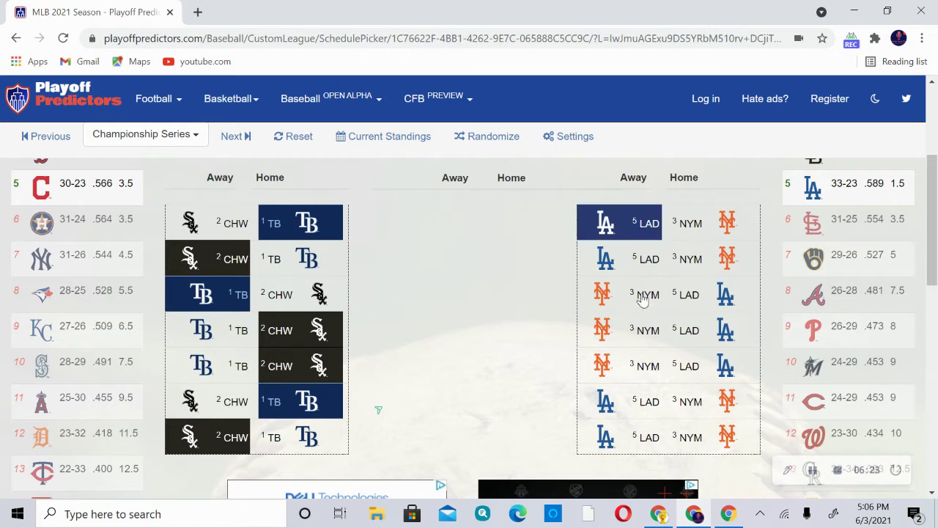
left_click(632, 370)
left_click(691, 399)
left_click(646, 429)
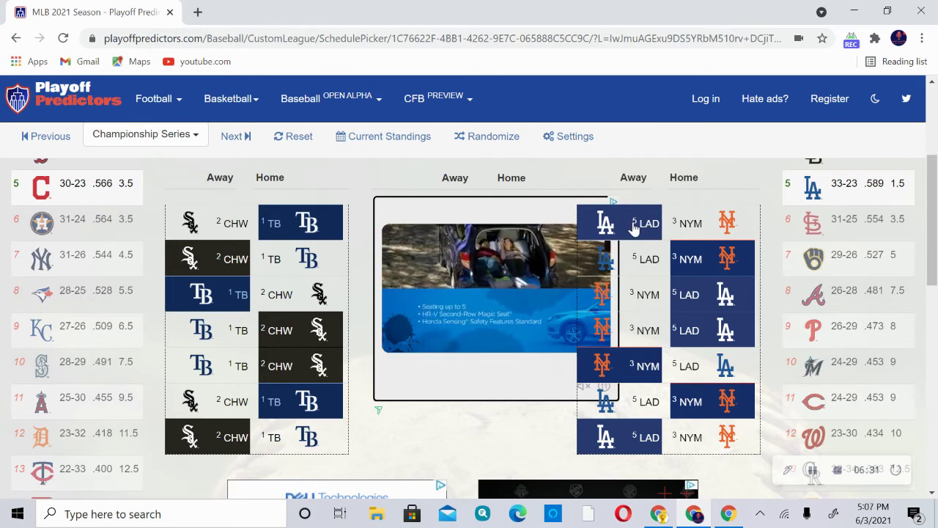
left_click(199, 19)
Step: Search Yahoo for 'New York Mets' and expand the list of top Mets players
type("New Y")
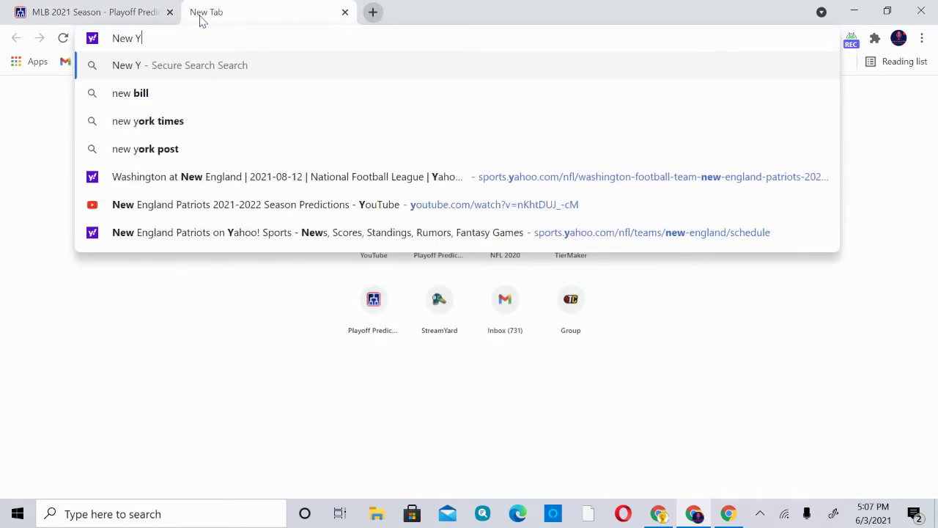
type("ork Mets")
key("Return")
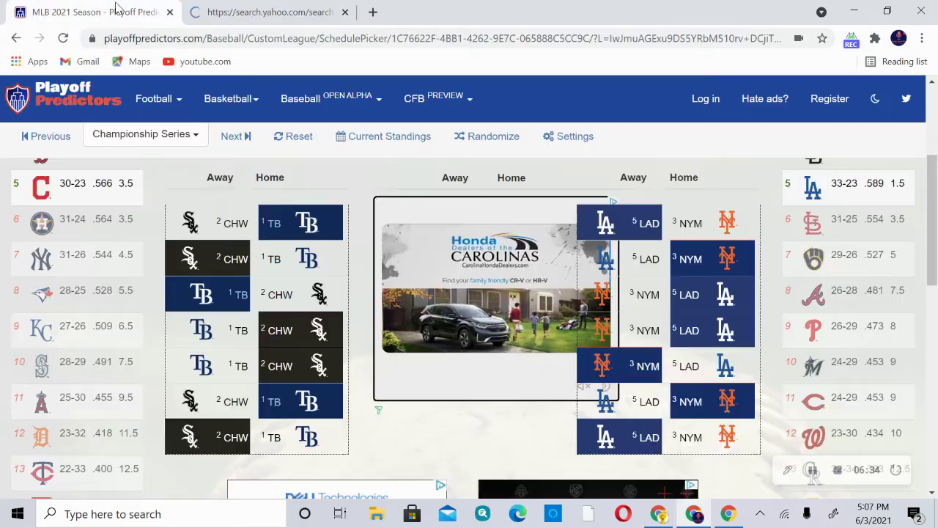
left_click(209, 8)
scroll(233, 168, "down", 5)
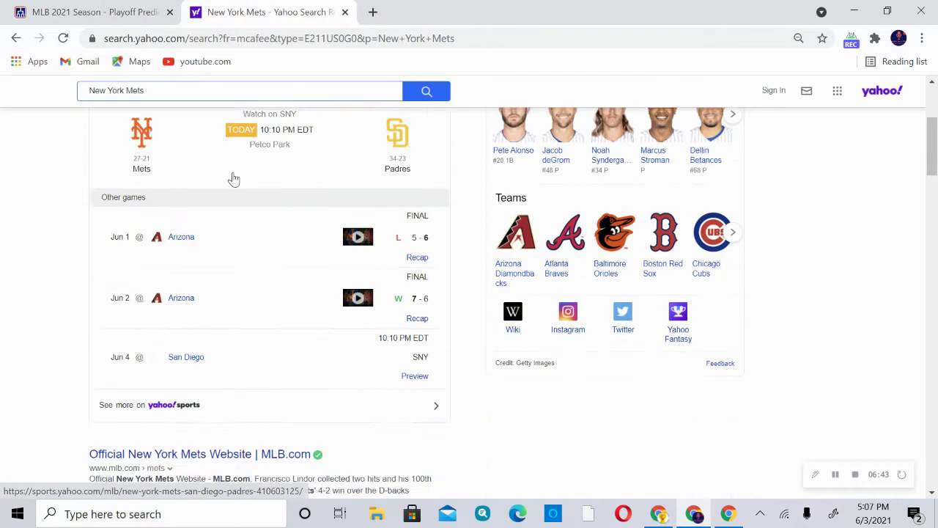
scroll(233, 179, "up", 2)
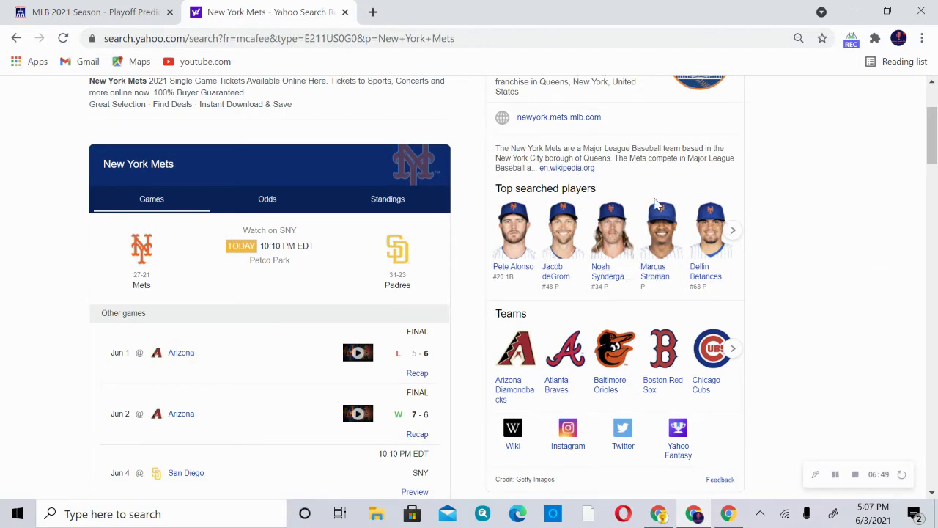
left_click(733, 233)
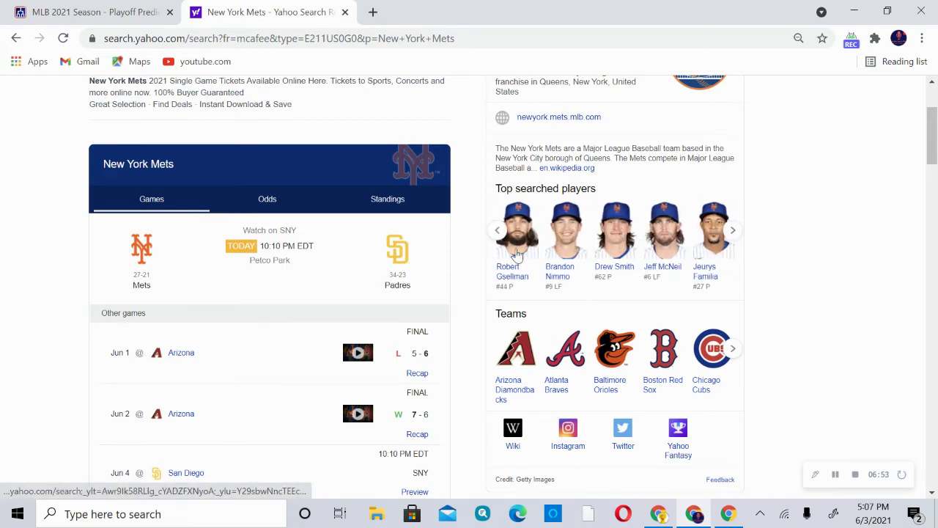
scroll(779, 184, "up", 2)
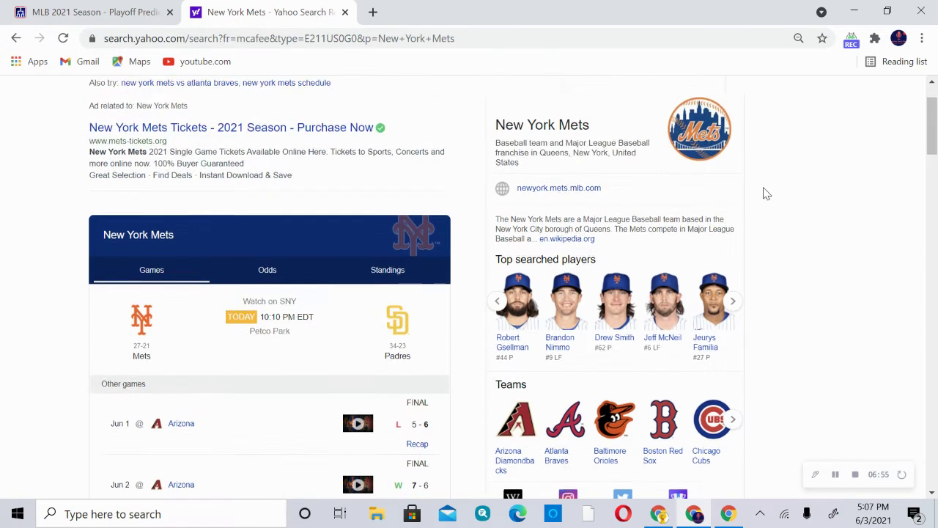
Step: Replace the query with 'Dodgers', search, and expand the top Dodgers players
left_click_drag(160, 96, 111, 96)
key("ctrl+a")
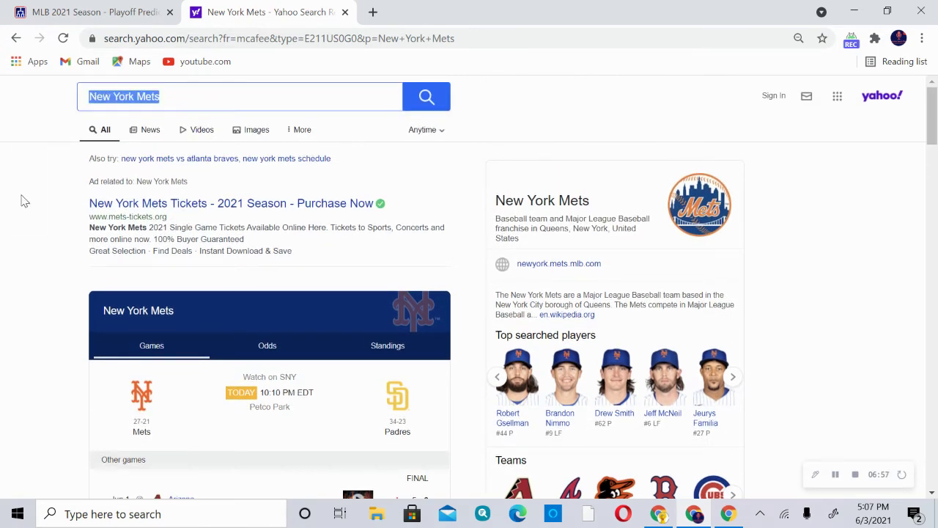
type("Dodgers")
key("Return")
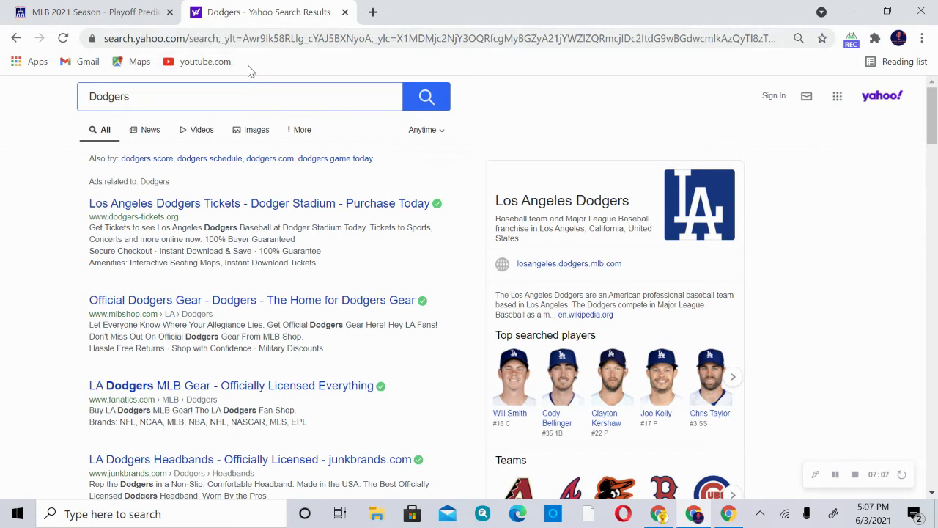
left_click(733, 378)
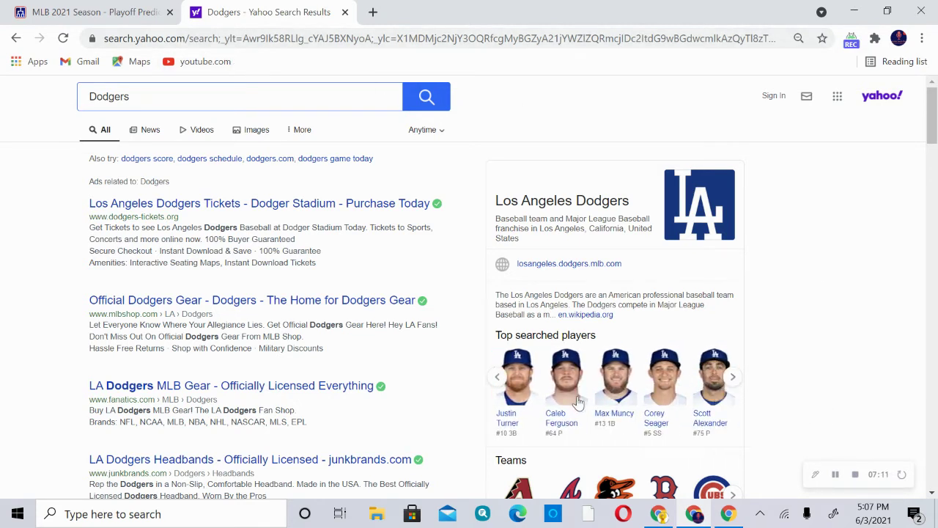
Step: Close the Yahoo tab, show the World Series round's seven LAD vs CHW games, and dismiss the bottom ad
left_click(346, 12)
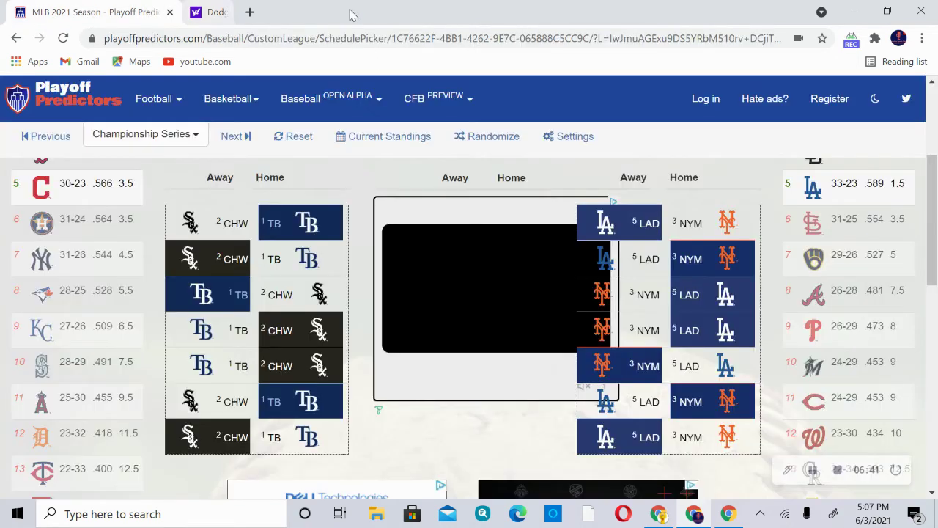
left_click(675, 318)
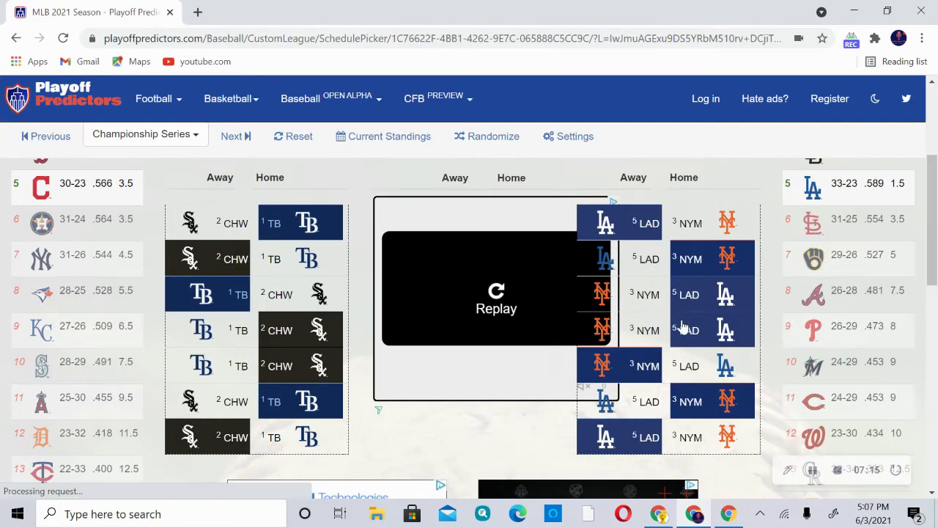
left_click(186, 135)
left_click(196, 230)
scroll(312, 231, "down", 10)
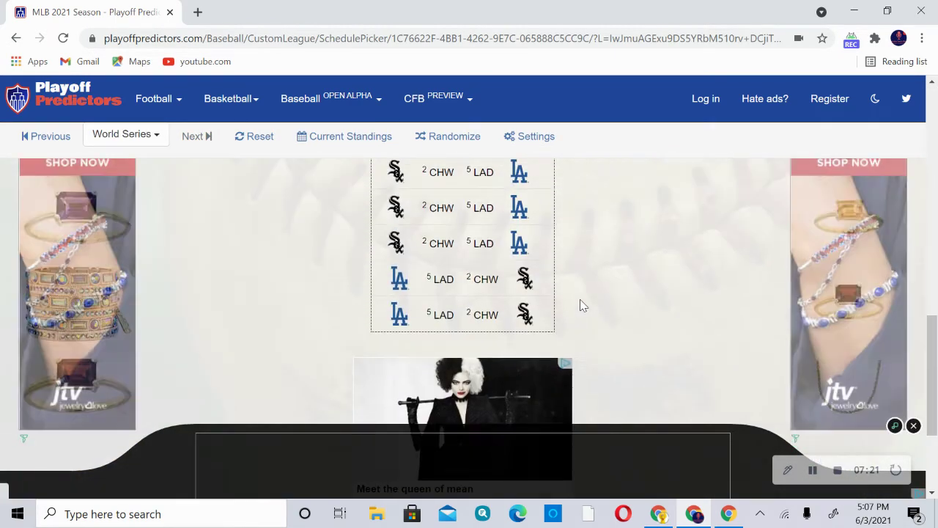
left_click(913, 425)
scroll(722, 388, "up", 2)
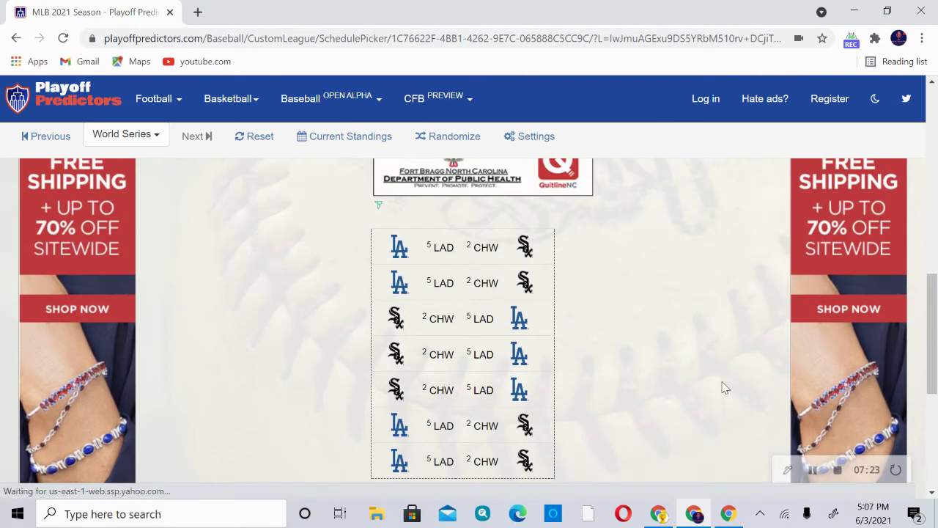
scroll(720, 378, "down", 1)
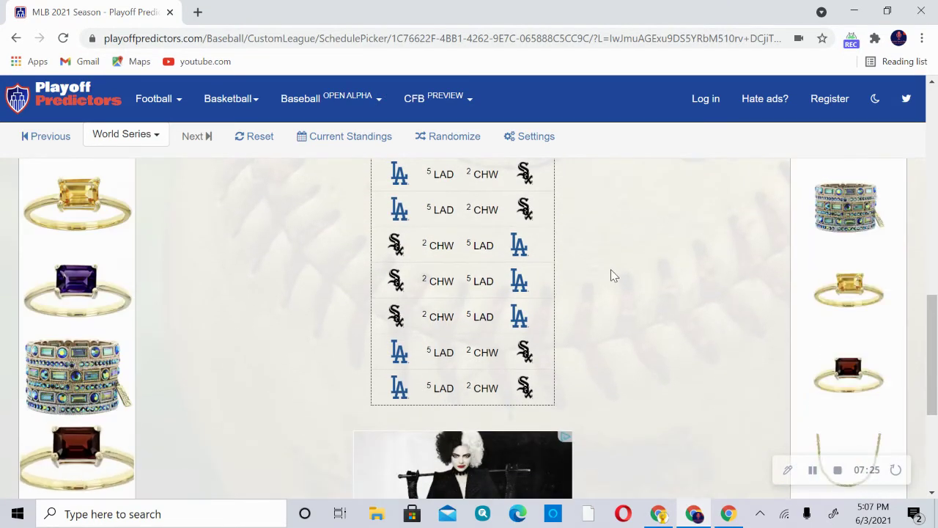
scroll(603, 319, "up", 1)
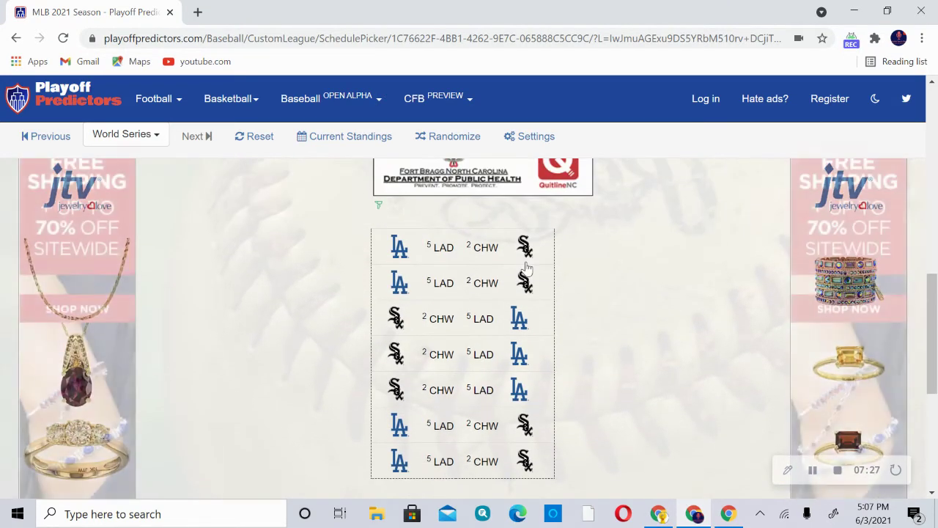
Step: Make first picks for all seven World Series games, with LAD taking games 1, 3 and 4
left_click(436, 251)
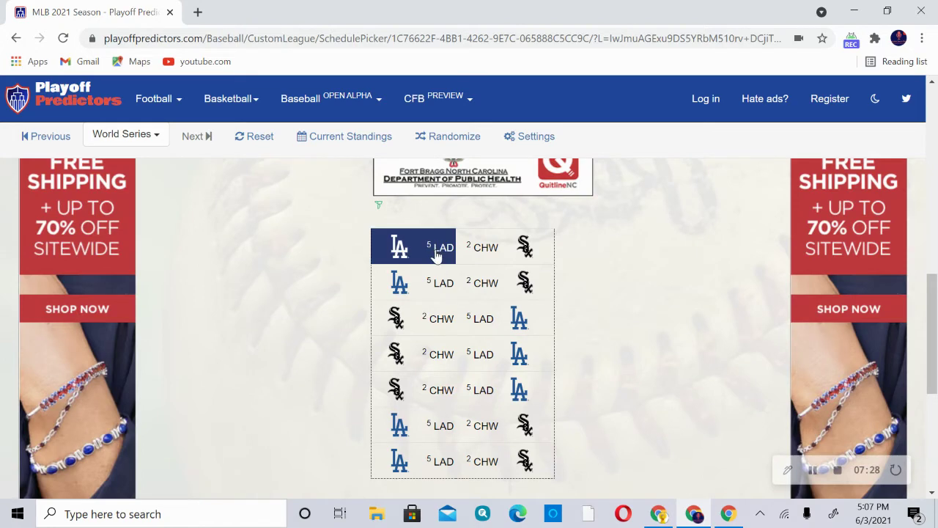
left_click(504, 295)
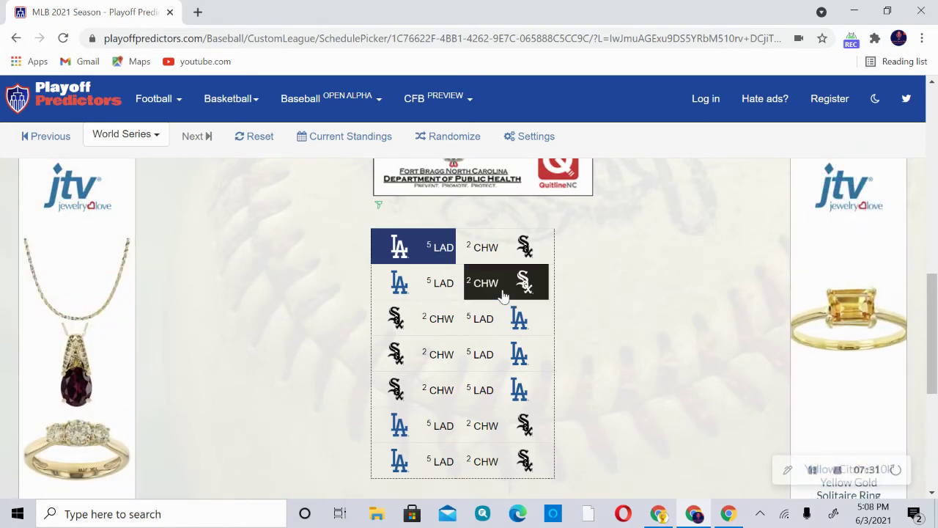
left_click(495, 319)
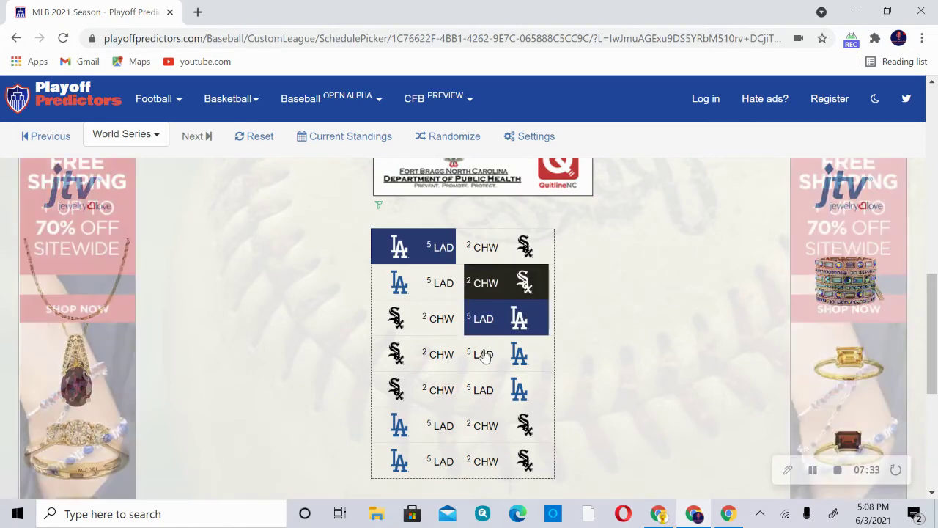
left_click(486, 354)
left_click(428, 399)
left_click(483, 428)
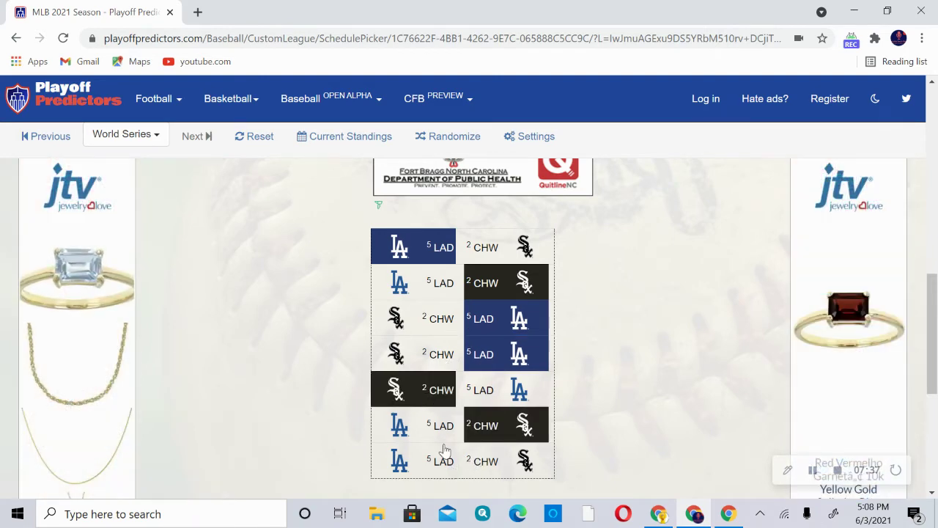
left_click(491, 473)
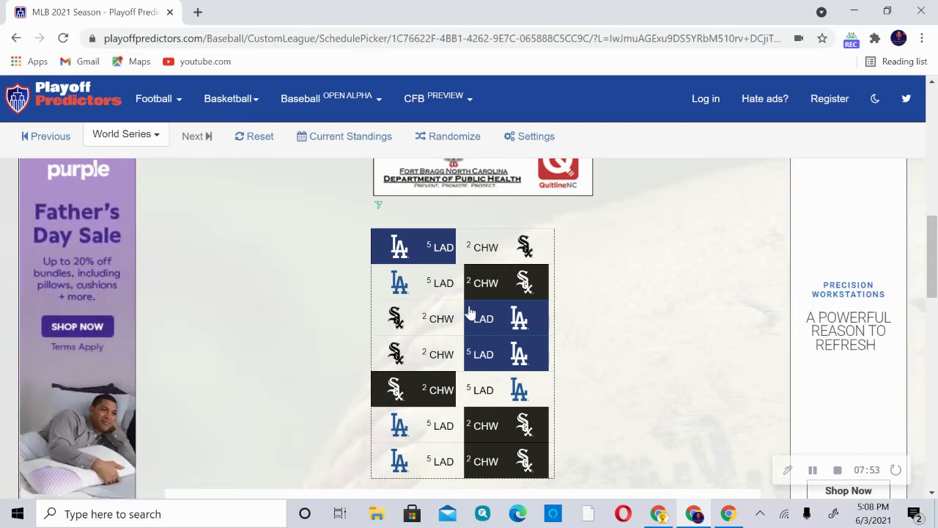
Step: Revise games 5 and 6 so the White Sox win game 5 and the Dodgers win game 6
scroll(480, 313, "down", 1)
scroll(513, 312, "up", 1)
left_click(480, 396)
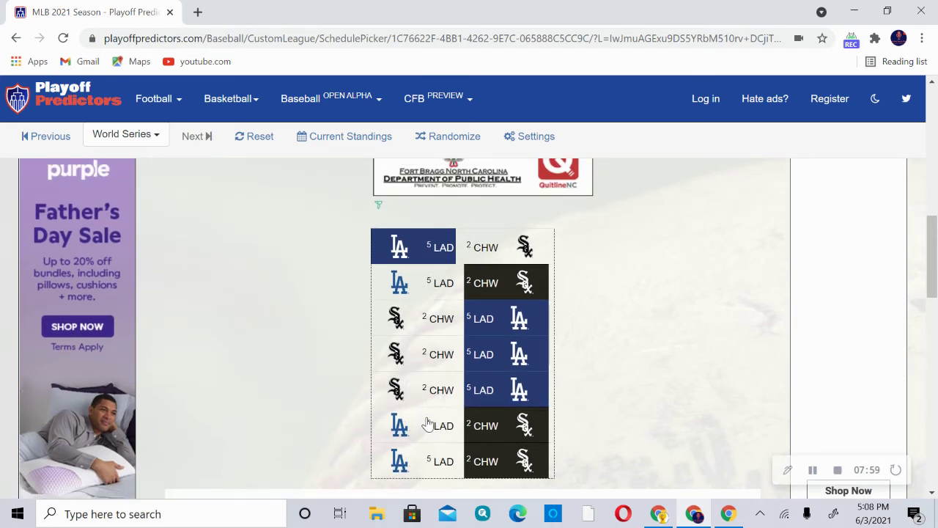
left_click(423, 423)
left_click(422, 400)
left_click(473, 431)
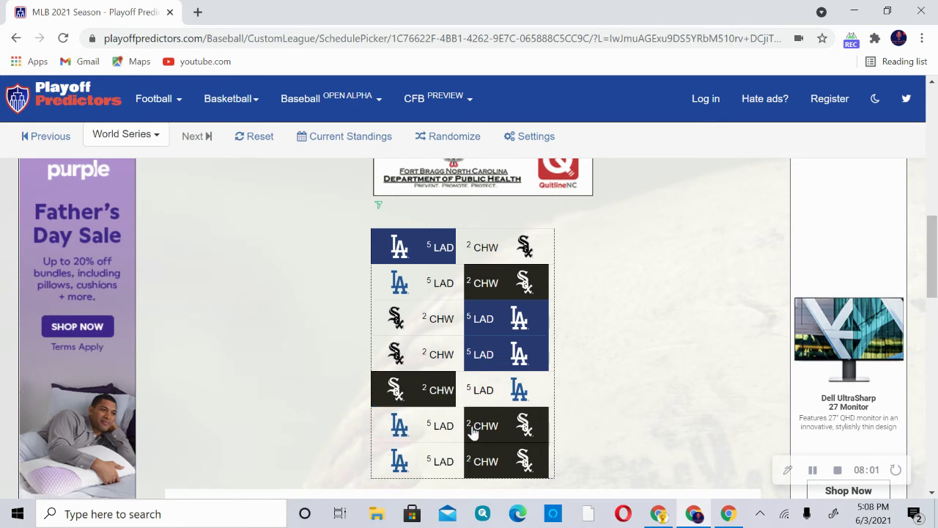
left_click(443, 429)
left_click(469, 419)
left_click(429, 420)
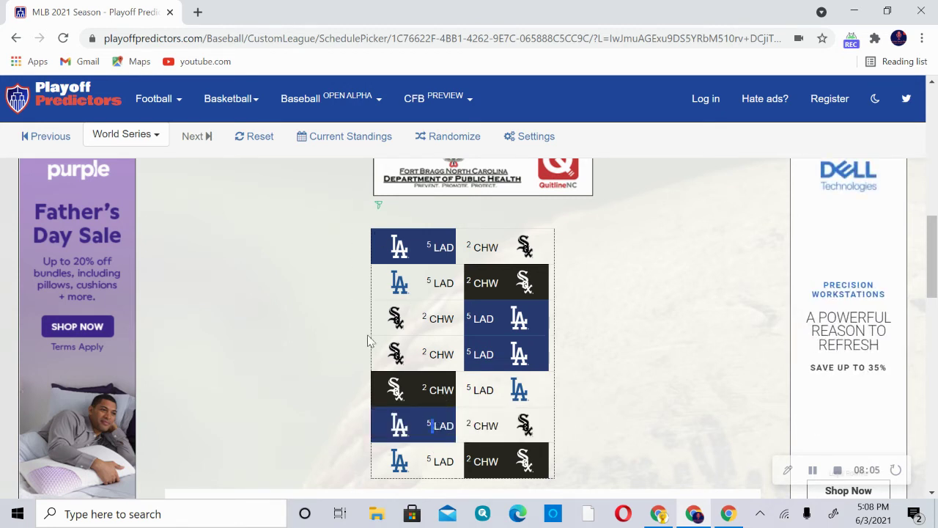
Step: Give game 1 to the White Sox and games 6 and 7 to the Dodgers, completing LAD's 4–3 series win
left_click(484, 252)
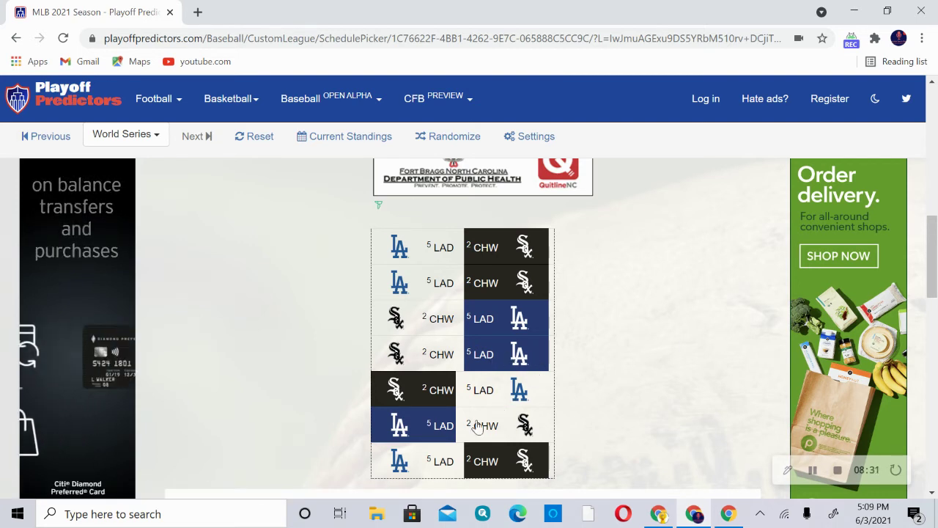
left_click(447, 450)
left_click(491, 429)
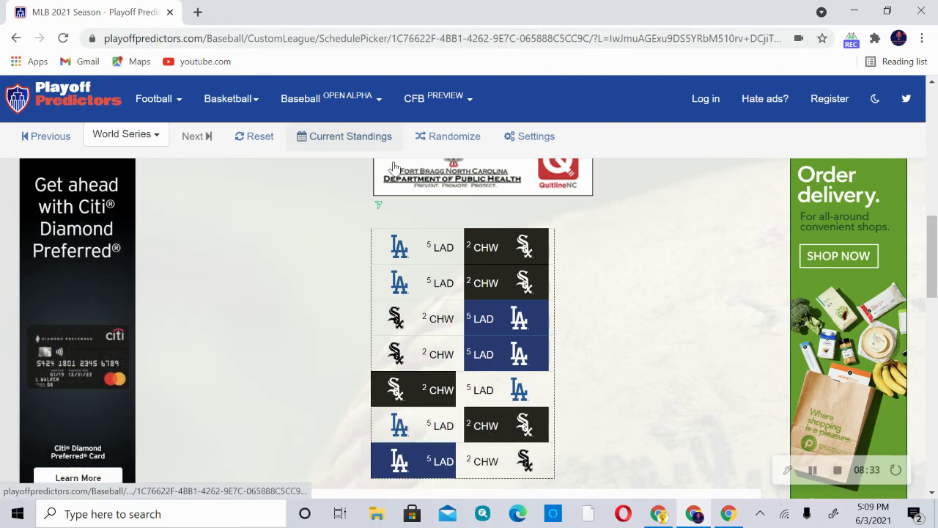
left_click(410, 423)
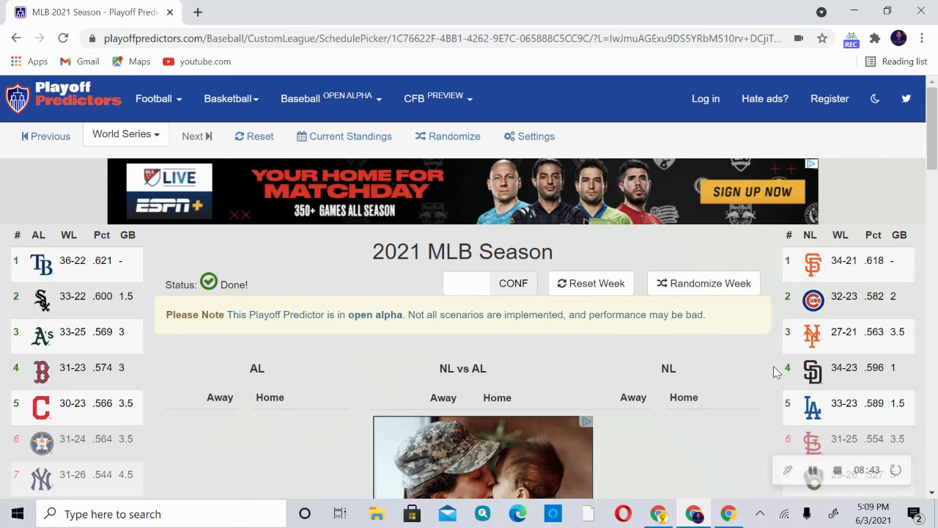
scroll(779, 349, "down", 15)
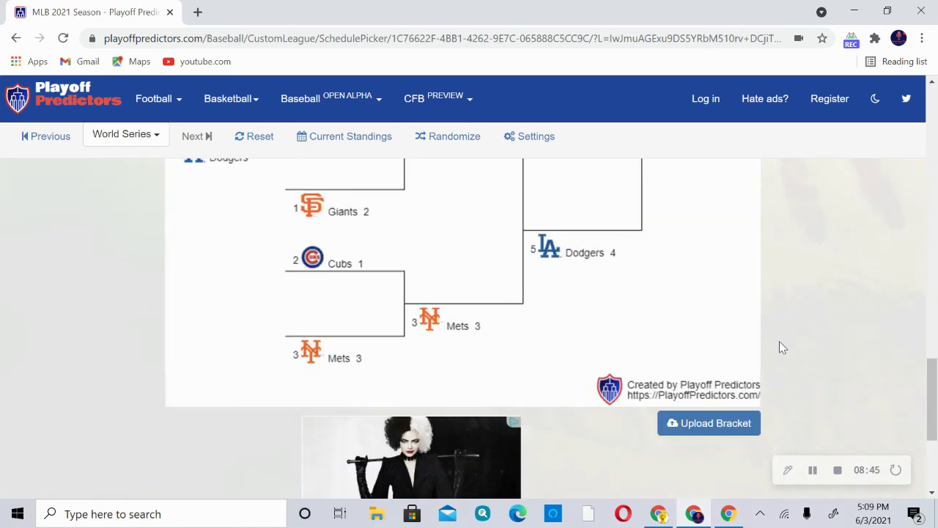
scroll(779, 341, "up", 4)
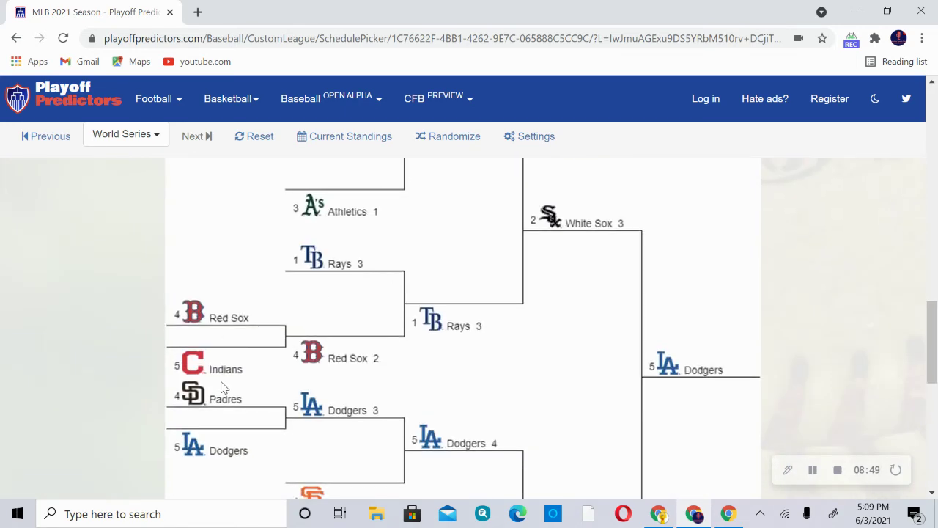
scroll(271, 411, "down", 2)
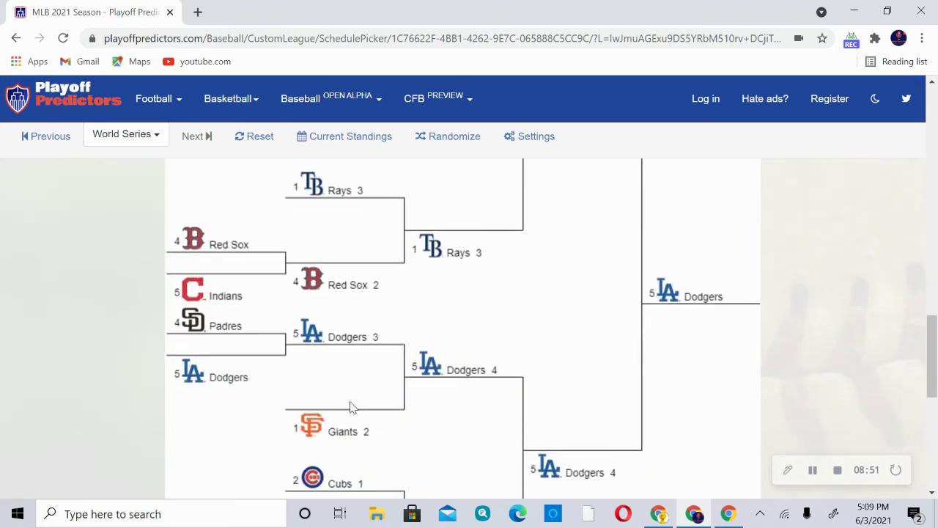
scroll(373, 396, "down", 1)
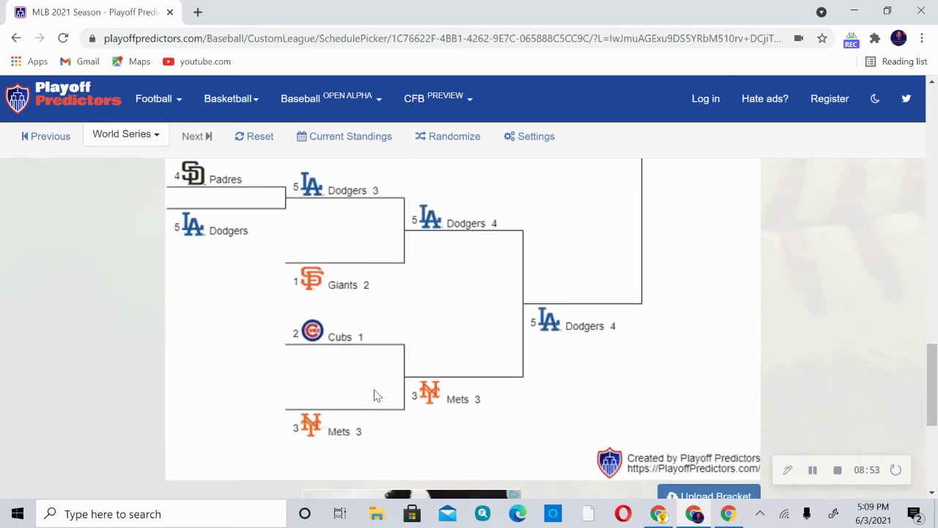
scroll(375, 358, "up", 2)
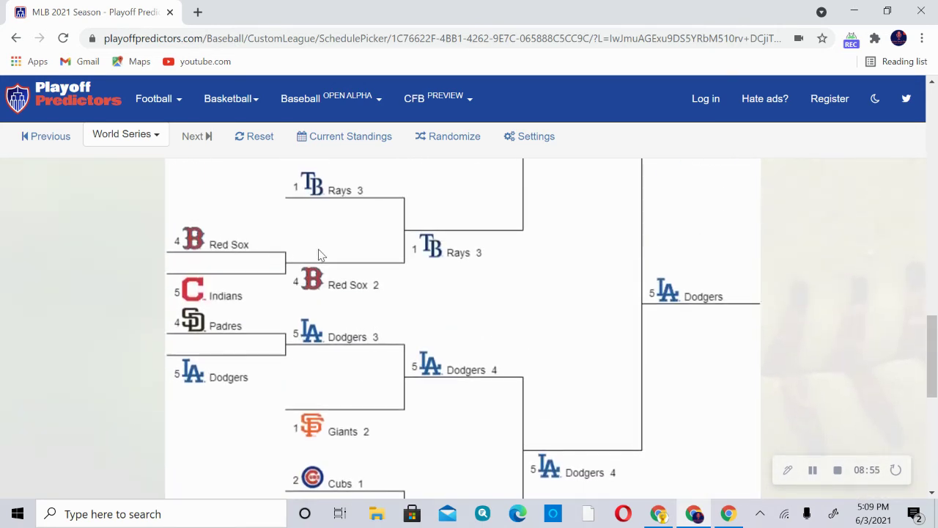
scroll(305, 250, "up", 3)
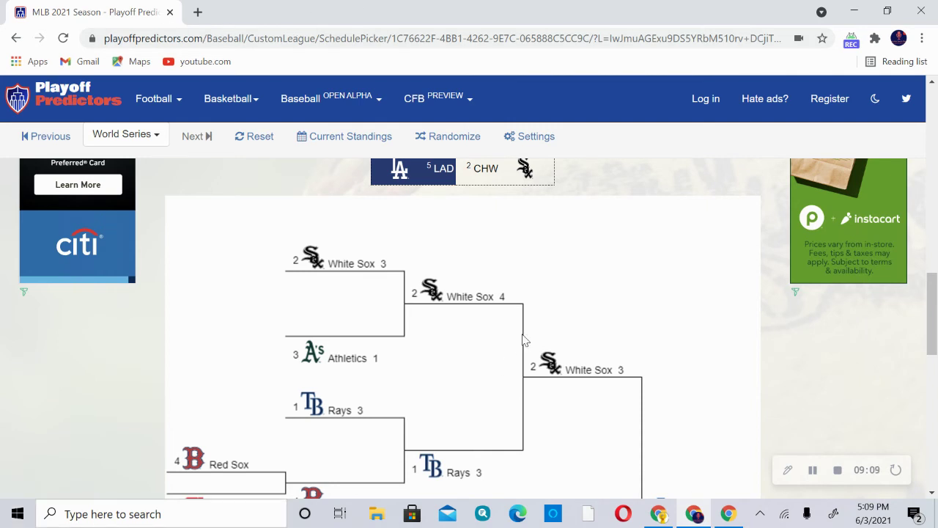
scroll(523, 339, "down", 1)
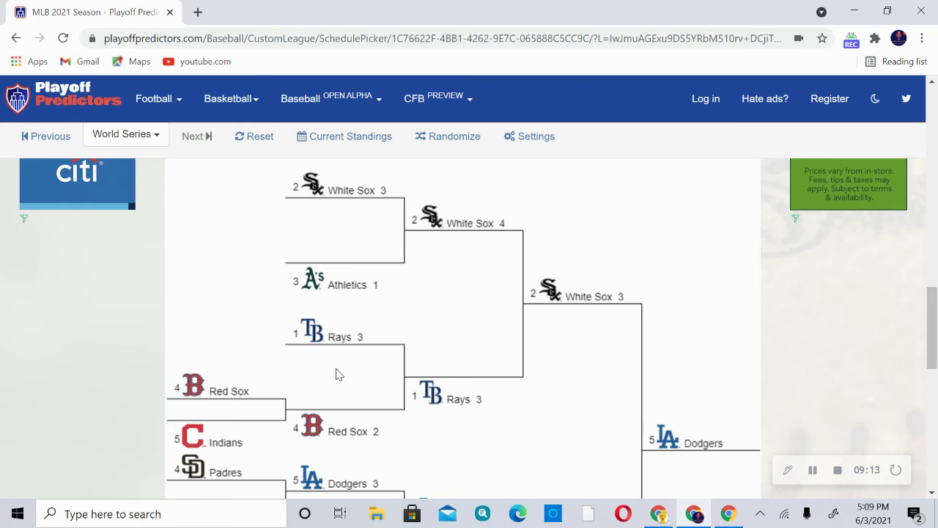
scroll(317, 314, "down", 4)
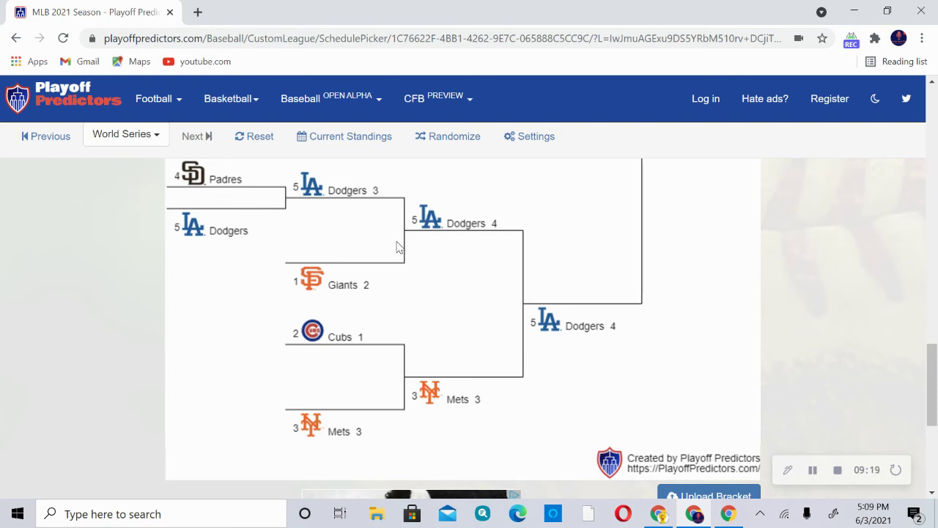
scroll(401, 252, "down", 1)
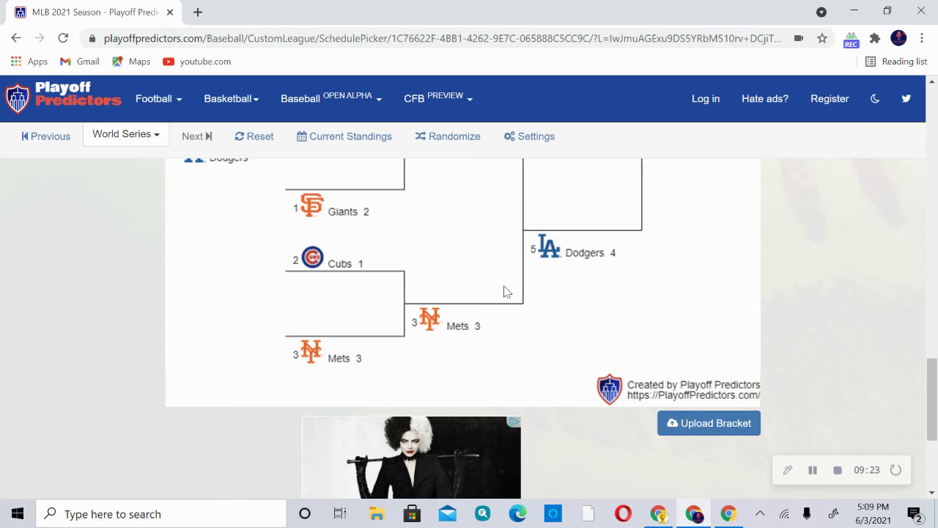
scroll(517, 271, "up", 2)
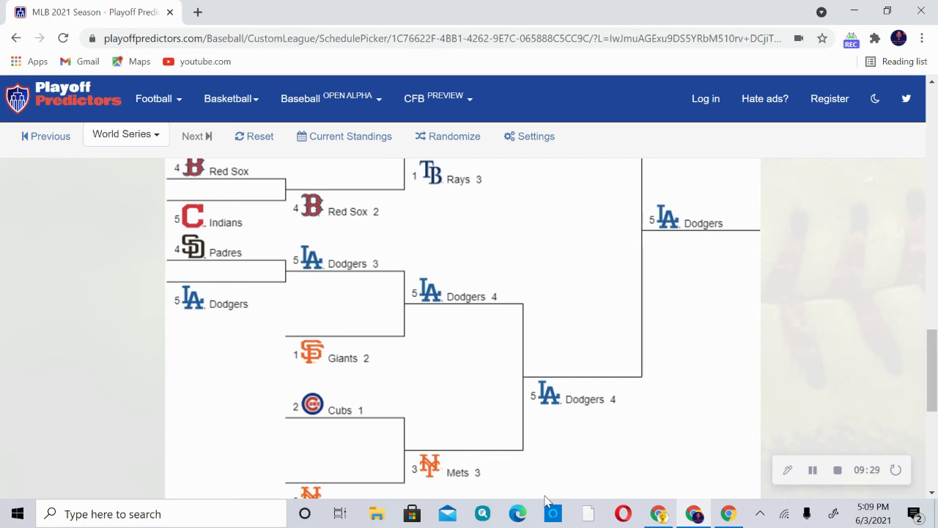
scroll(542, 483, "up", 3)
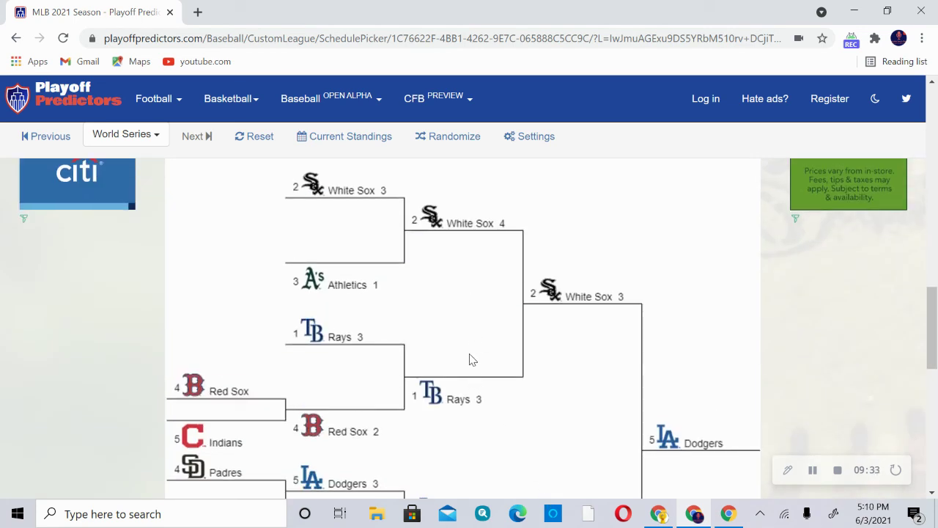
scroll(608, 274, "down", 4)
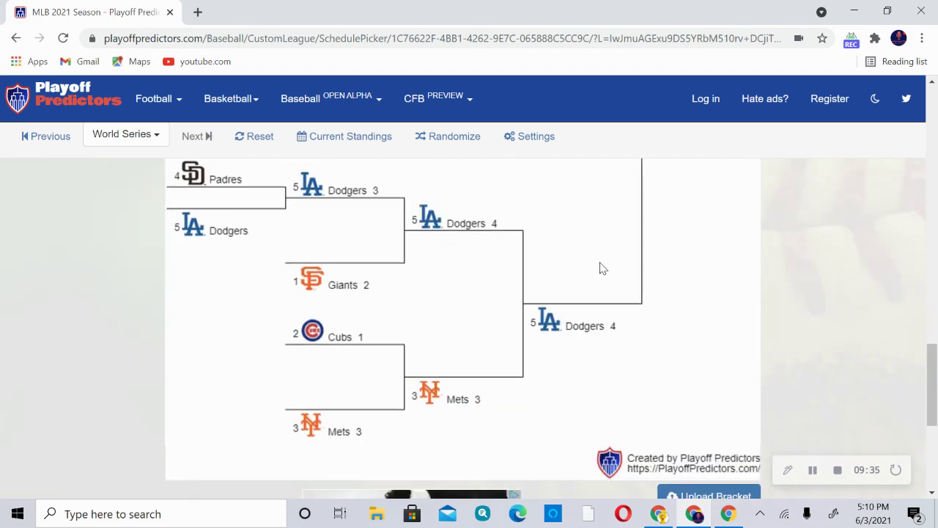
scroll(601, 277, "up", 3)
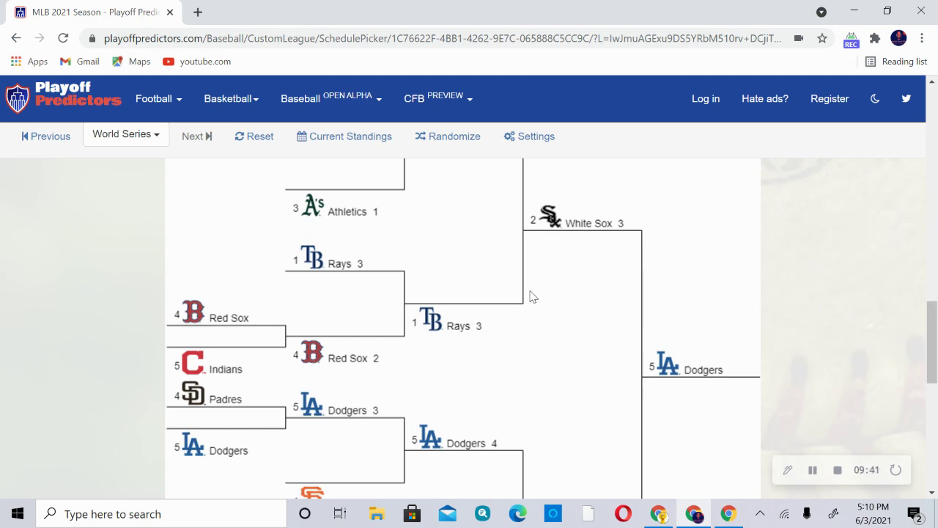
scroll(573, 272, "down", 5)
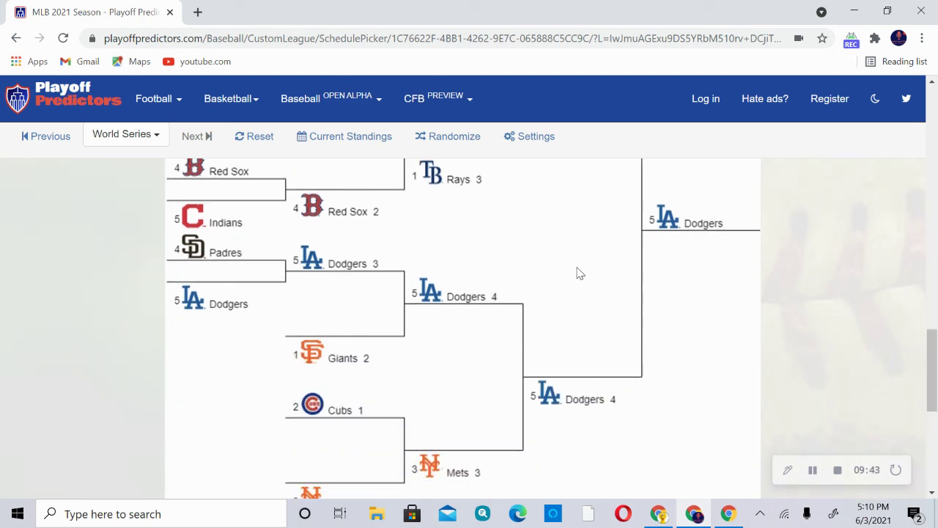
scroll(578, 269, "up", 5)
scroll(582, 269, "down", 4)
scroll(582, 268, "up", 5)
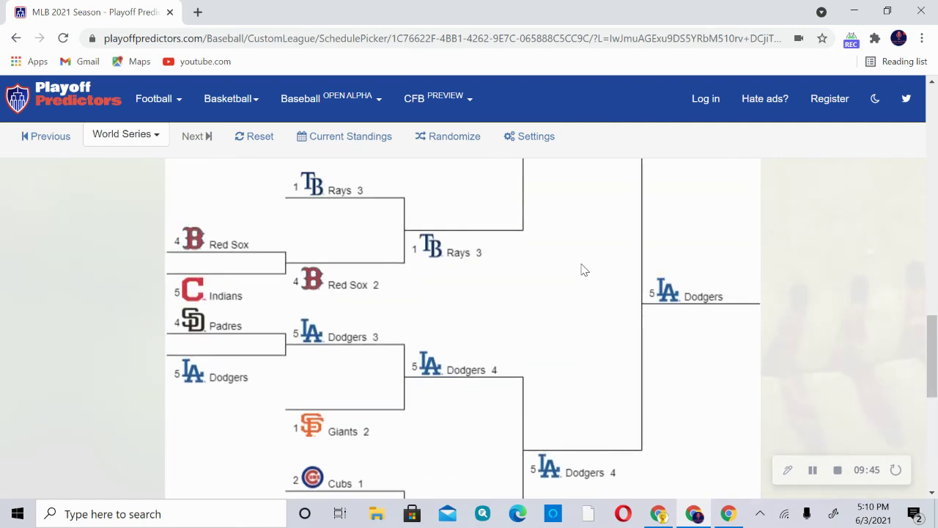
scroll(525, 256, "up", 8)
scroll(536, 255, "down", 6)
scroll(537, 249, "down", 4)
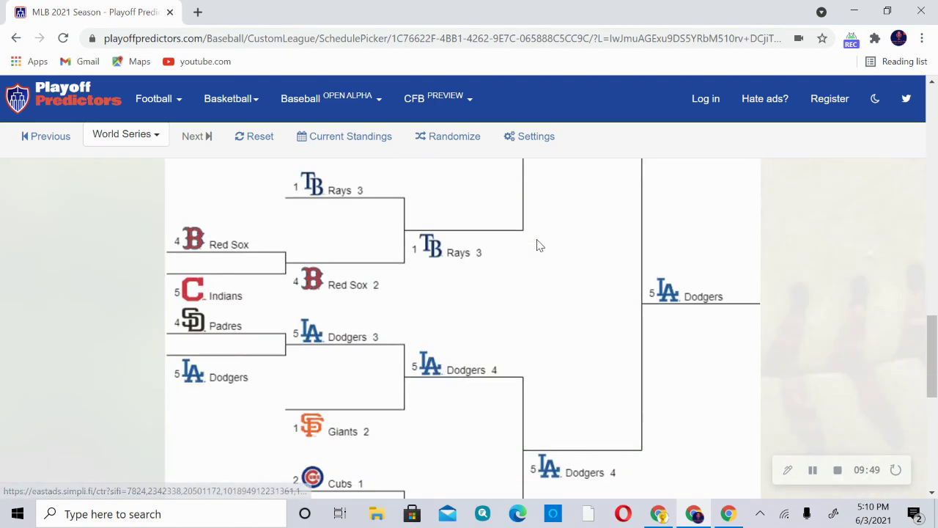
scroll(543, 271, "up", 1)
scroll(552, 304, "down", 3)
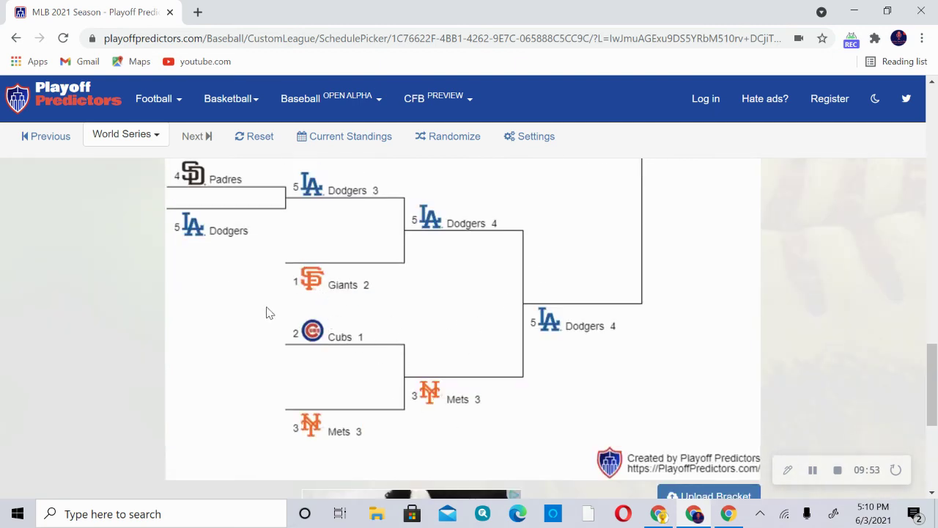
scroll(630, 388, "up", 4)
scroll(595, 356, "down", 6)
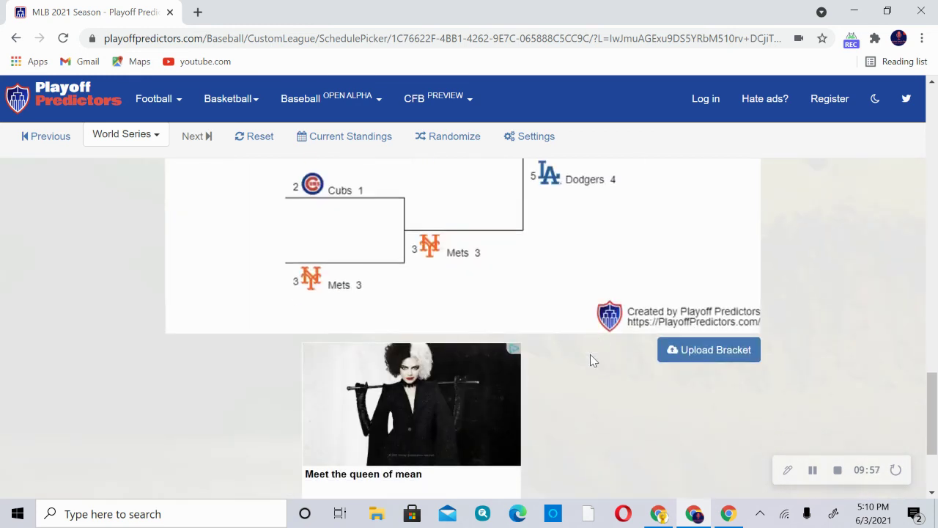
scroll(593, 360, "up", 2)
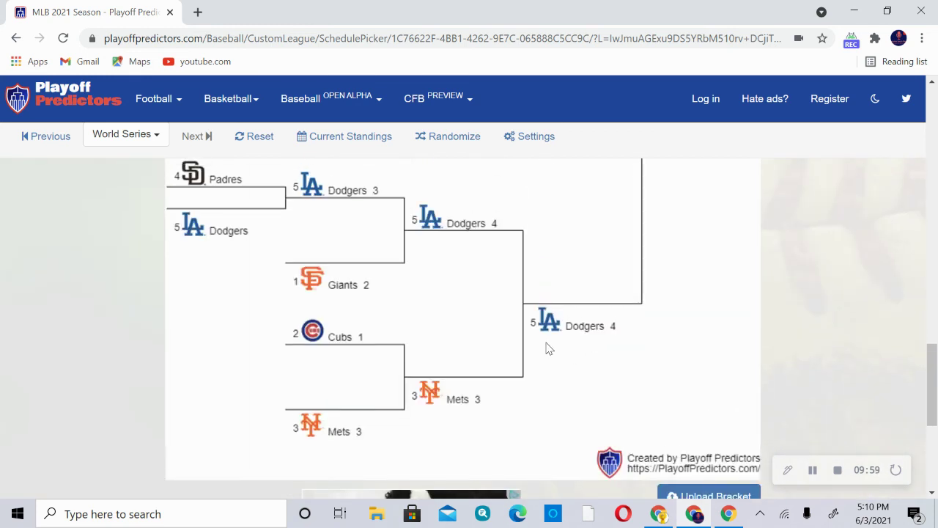